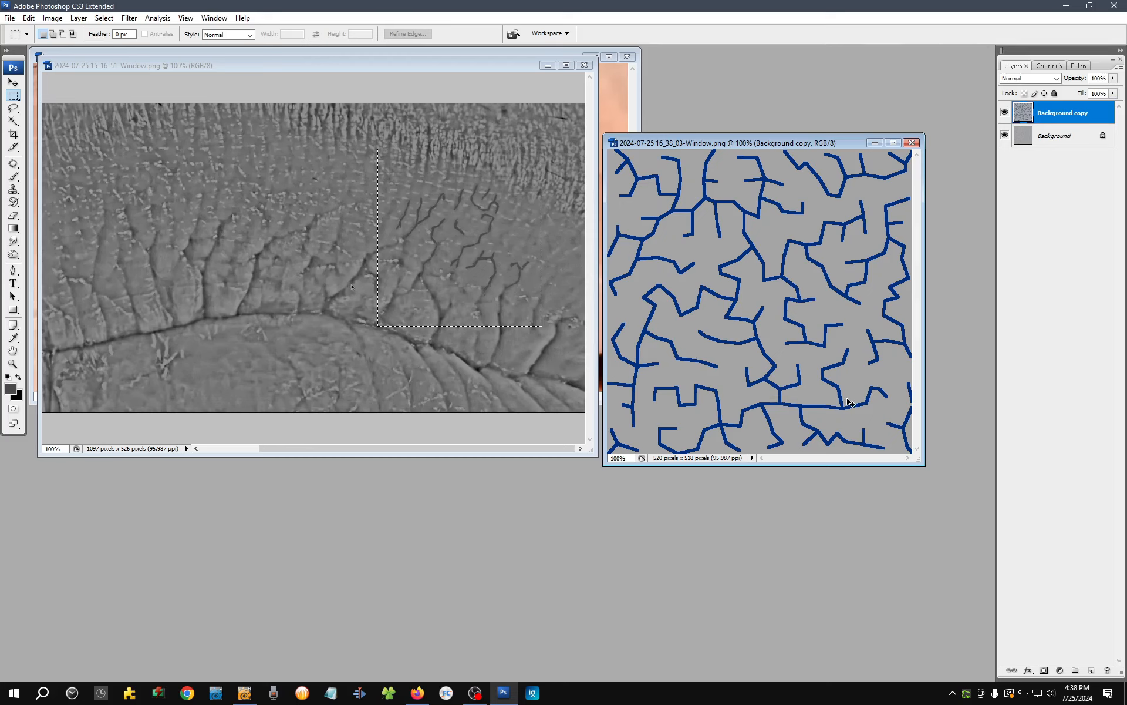
Apply the Median filter to the Background copy layer's thick blue lines with a radius of 5 pixels.
key(ctrl+alt+f)
key(shift+Down)
key(shift+Down)
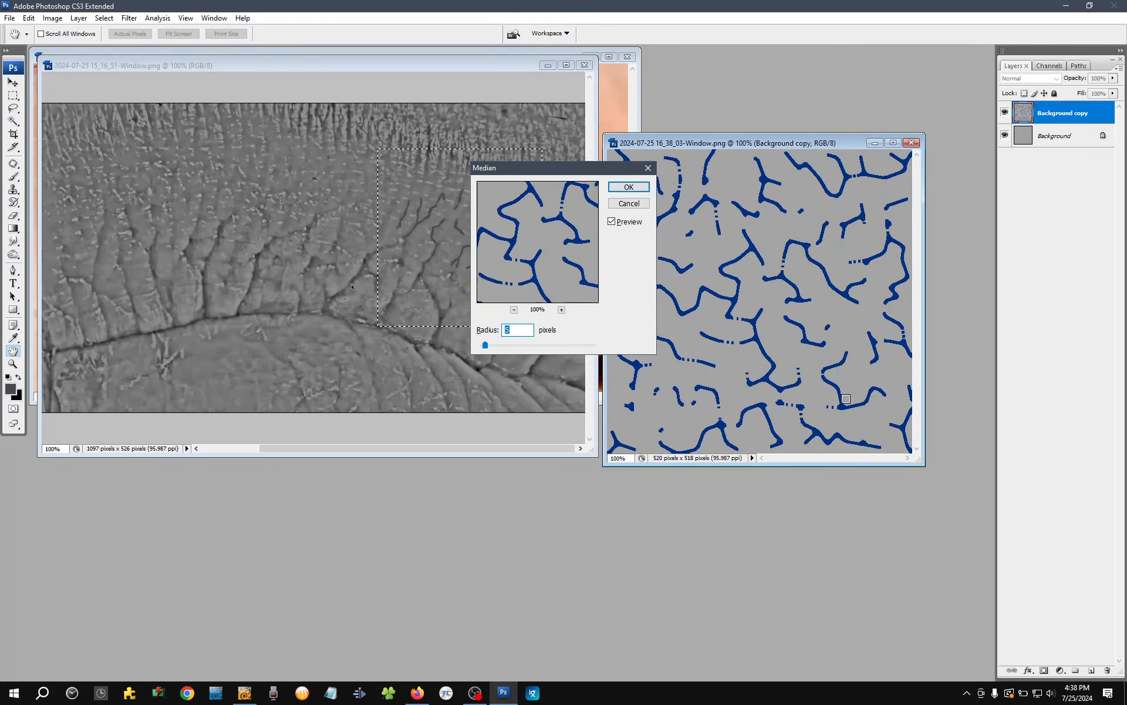
key(Return)
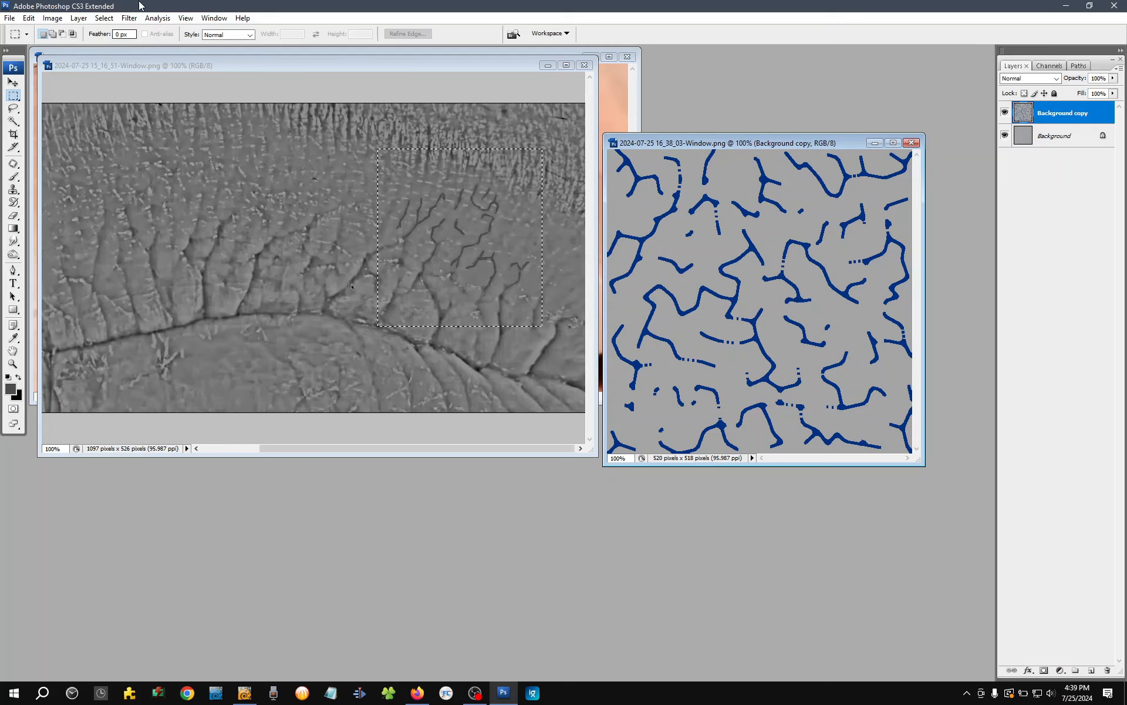
Select all the blue line segments on the Background copy layer with Color Range by sampling their blue.
click(129, 18)
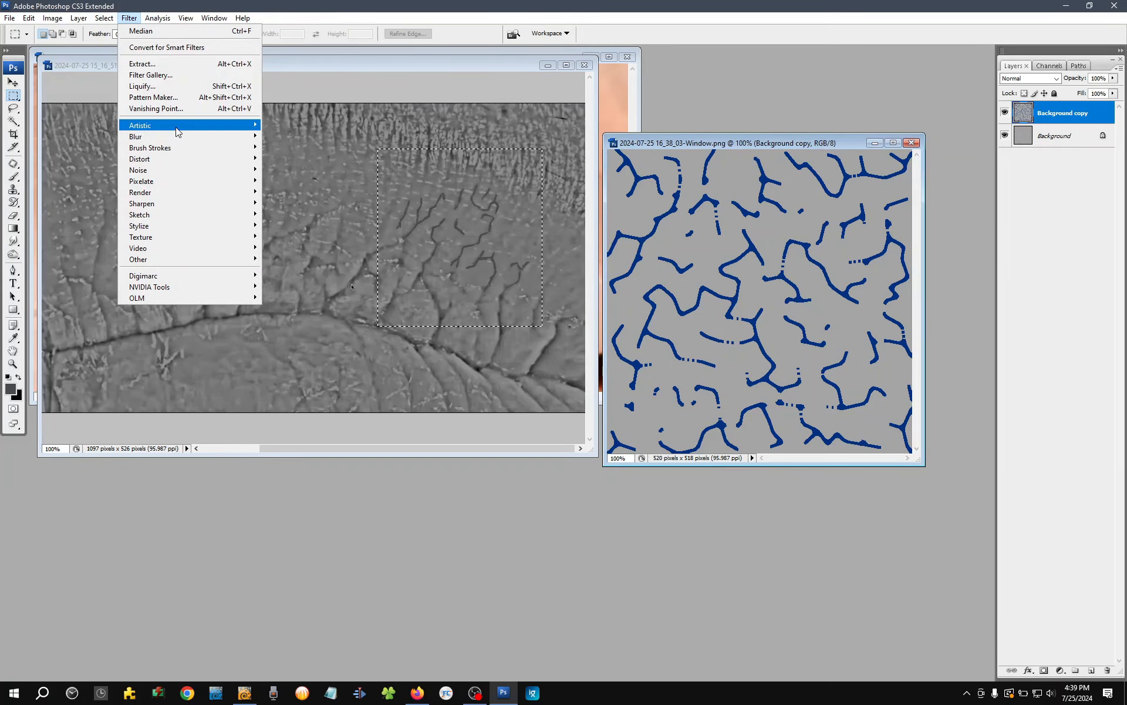
mouse_move(110, 18)
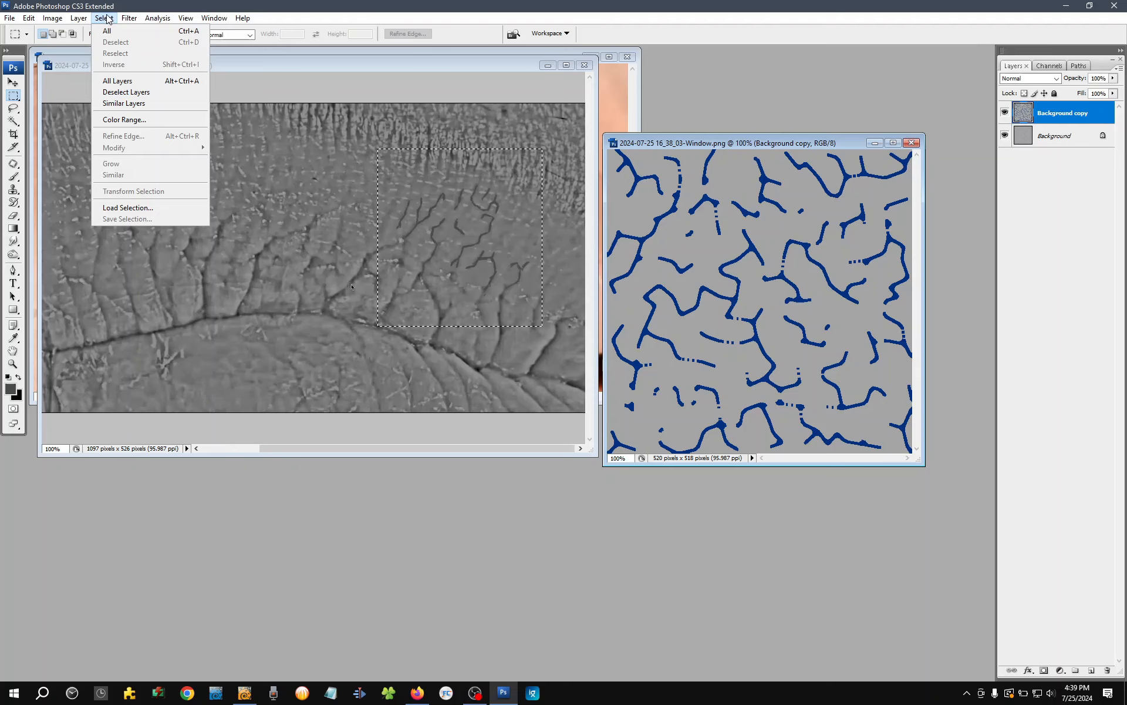
click(135, 120)
click(620, 168)
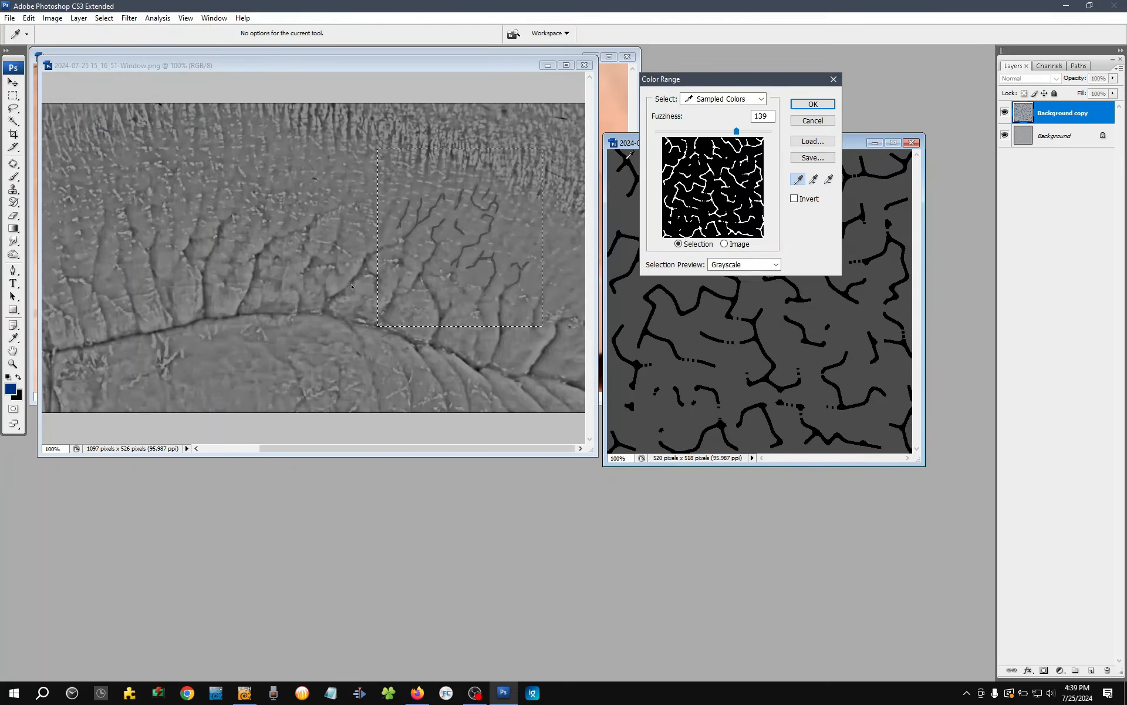
click(813, 104)
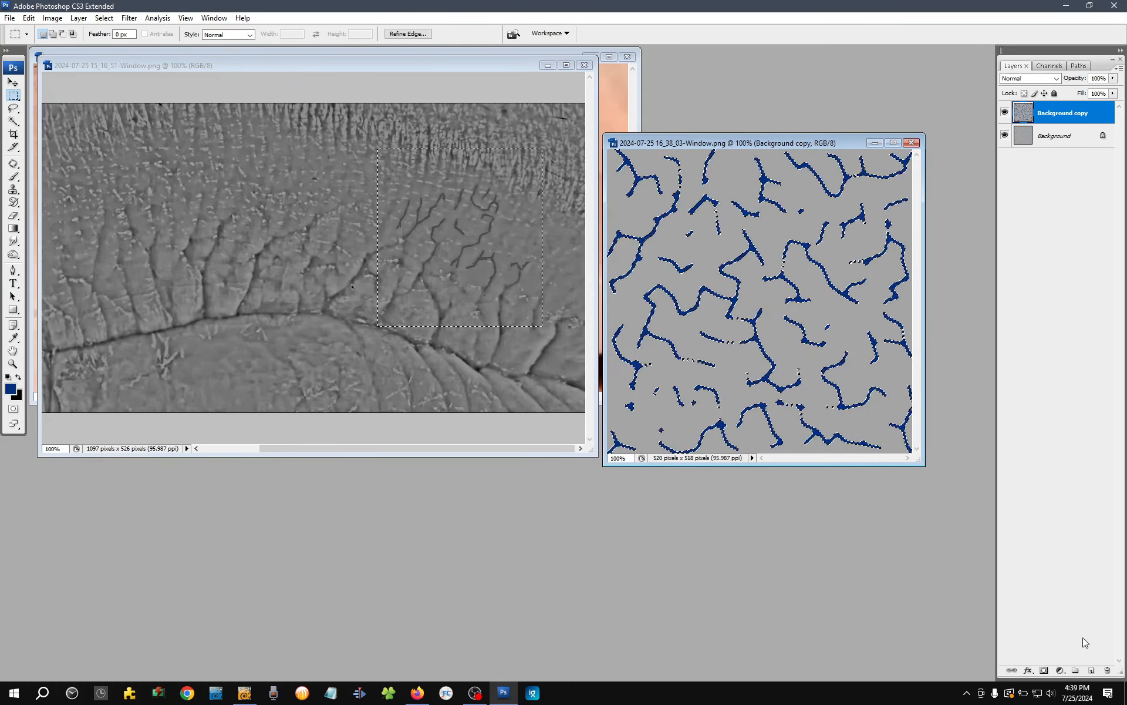
Fill the line selection with the blue foreground colour on a new layer, with both Background layers hidden.
click(1091, 670)
click(1005, 136)
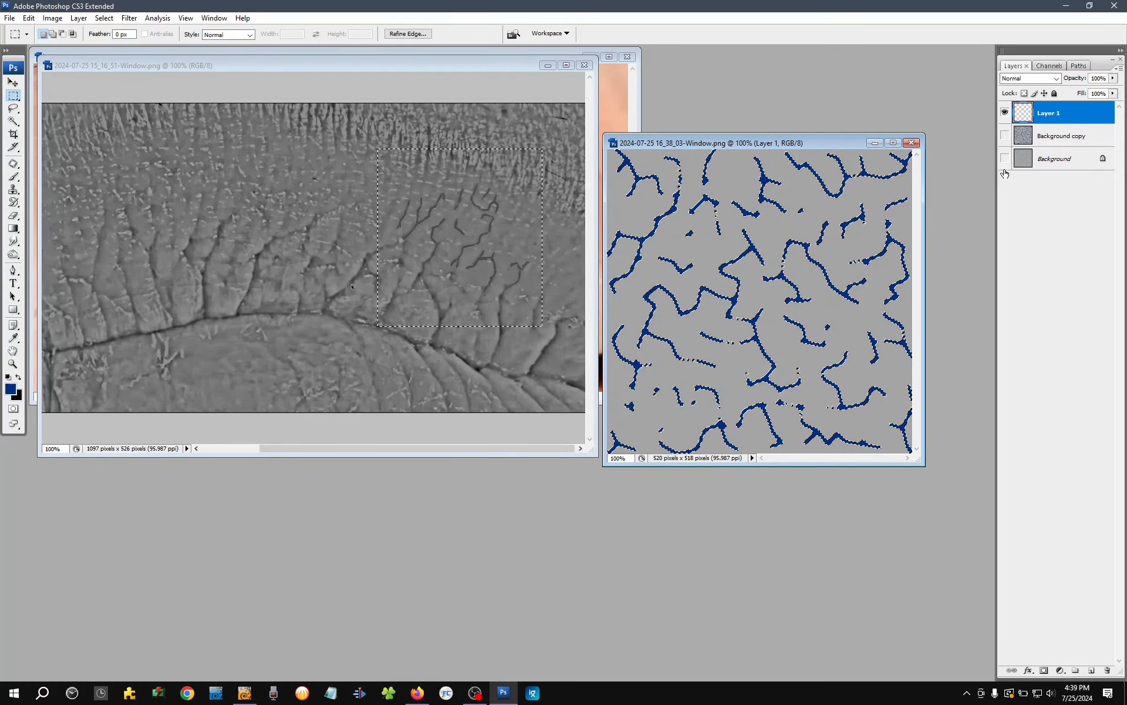
click(1004, 159)
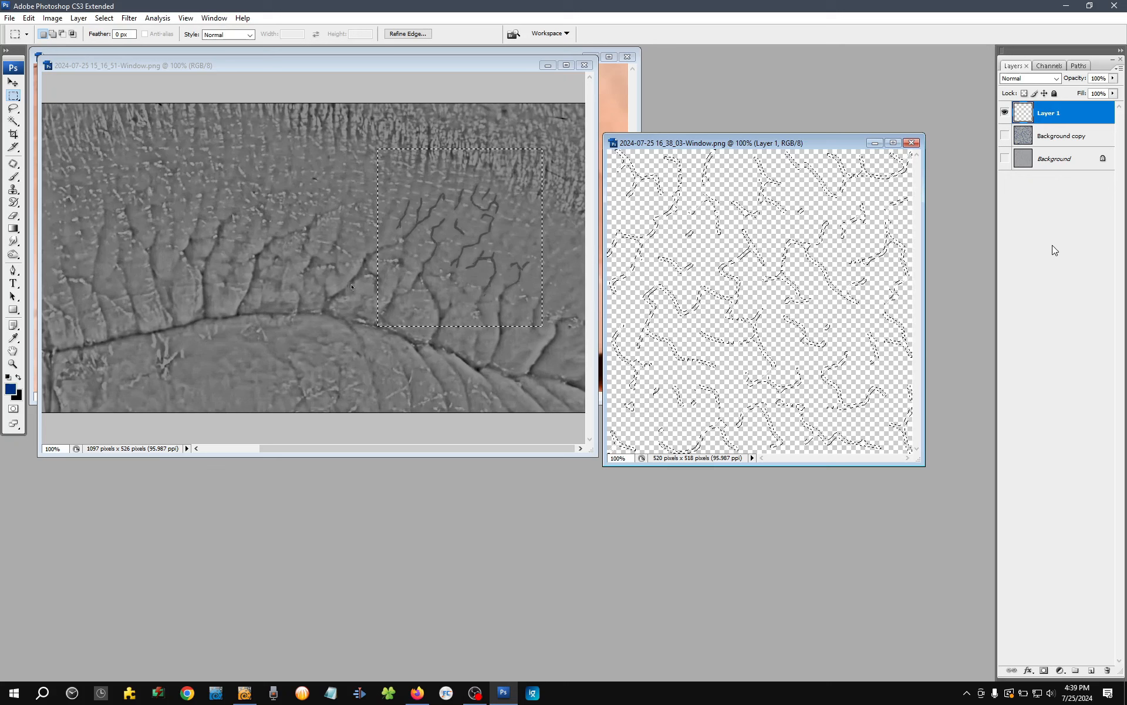
key(alt+BackSpace)
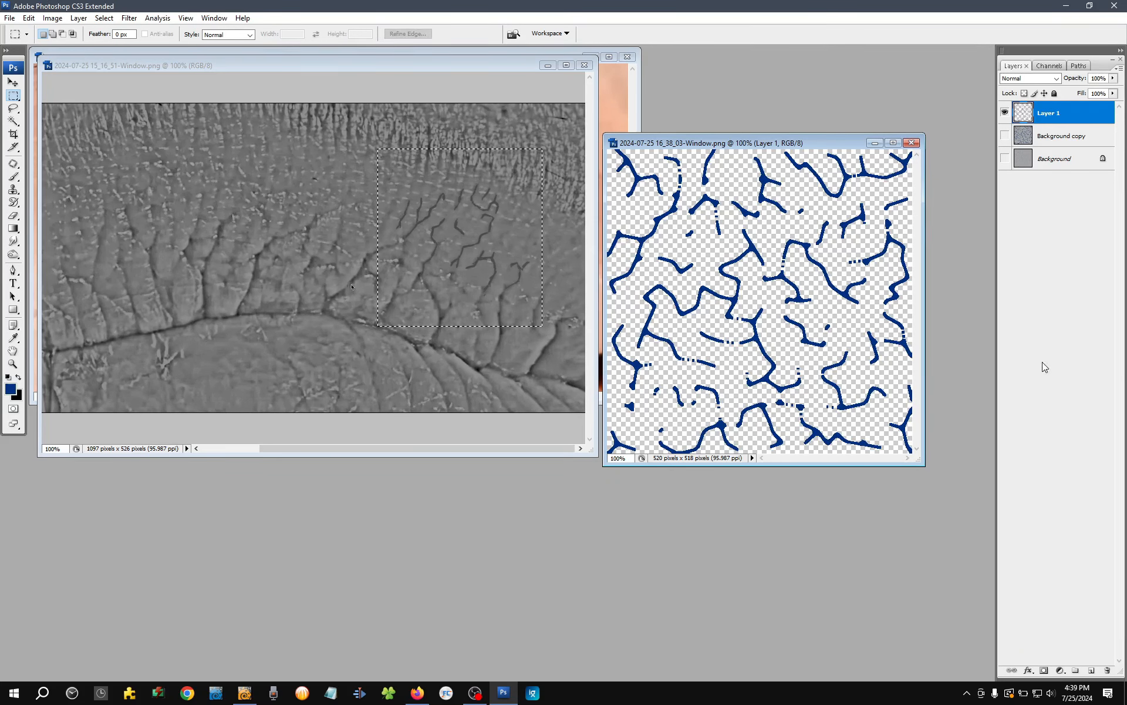
Give Layer 1 an Outer Glow layer style, leaving Drop Shadow disabled.
click(1029, 671)
click(1069, 546)
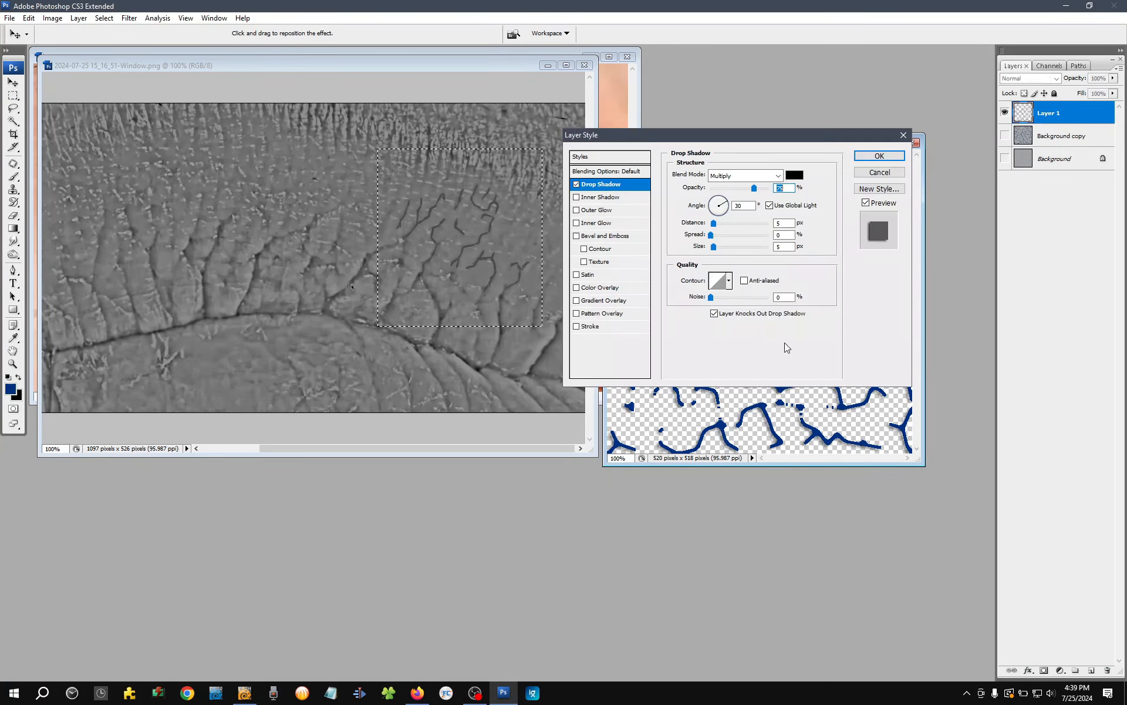
drag(685, 135, 293, 150)
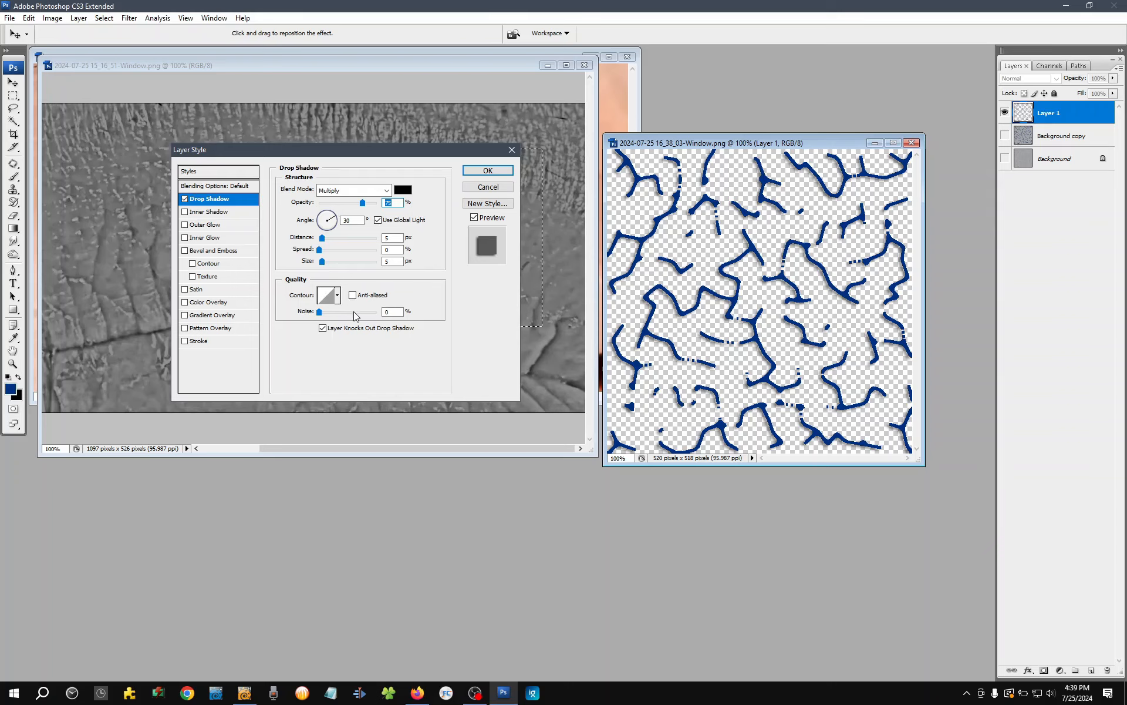
click(211, 226)
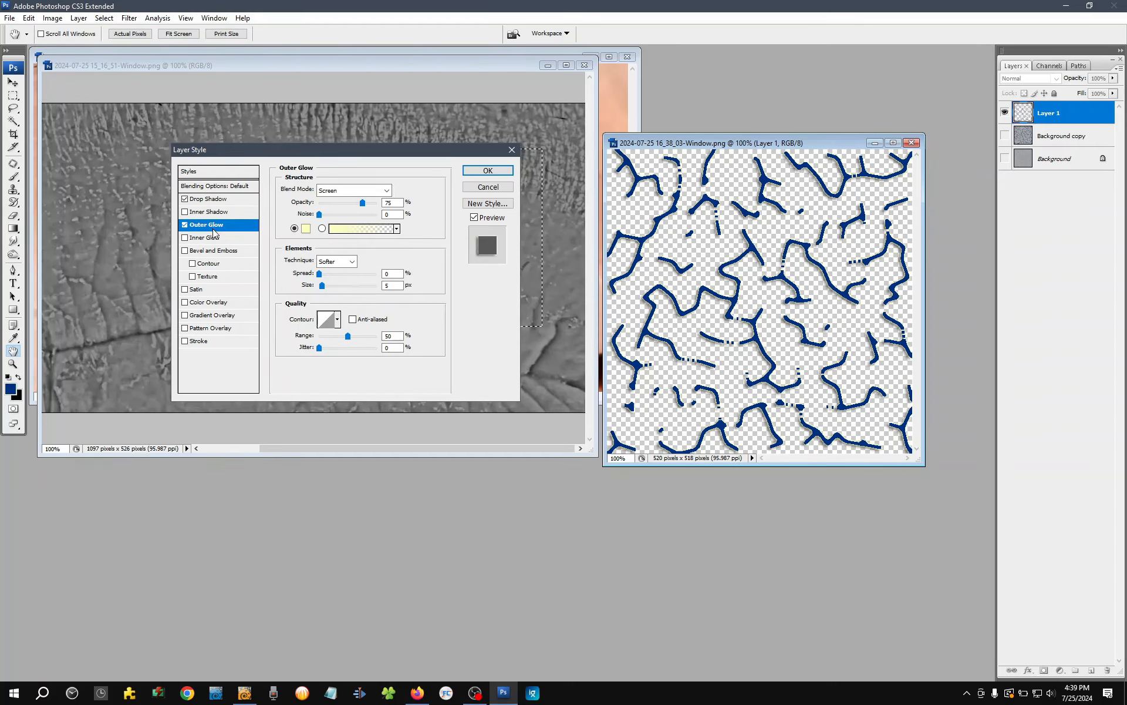
click(185, 199)
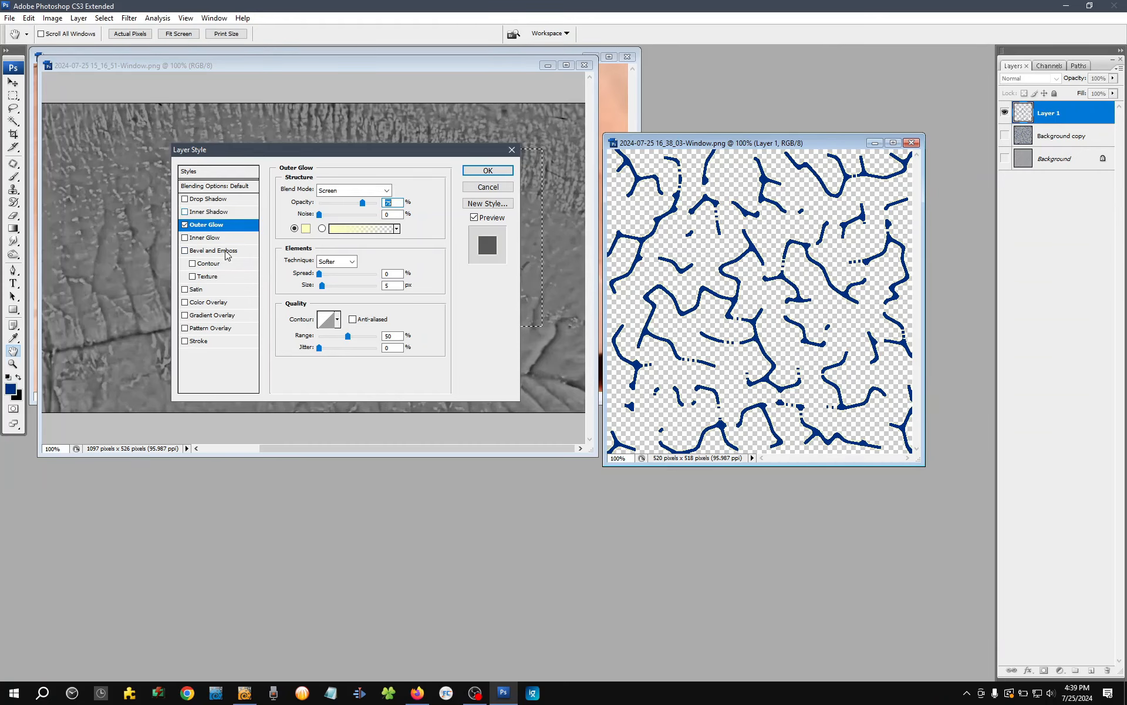
Set the outer glow to Normal blend mode, black colour and 100% opacity.
click(365, 191)
click(345, 201)
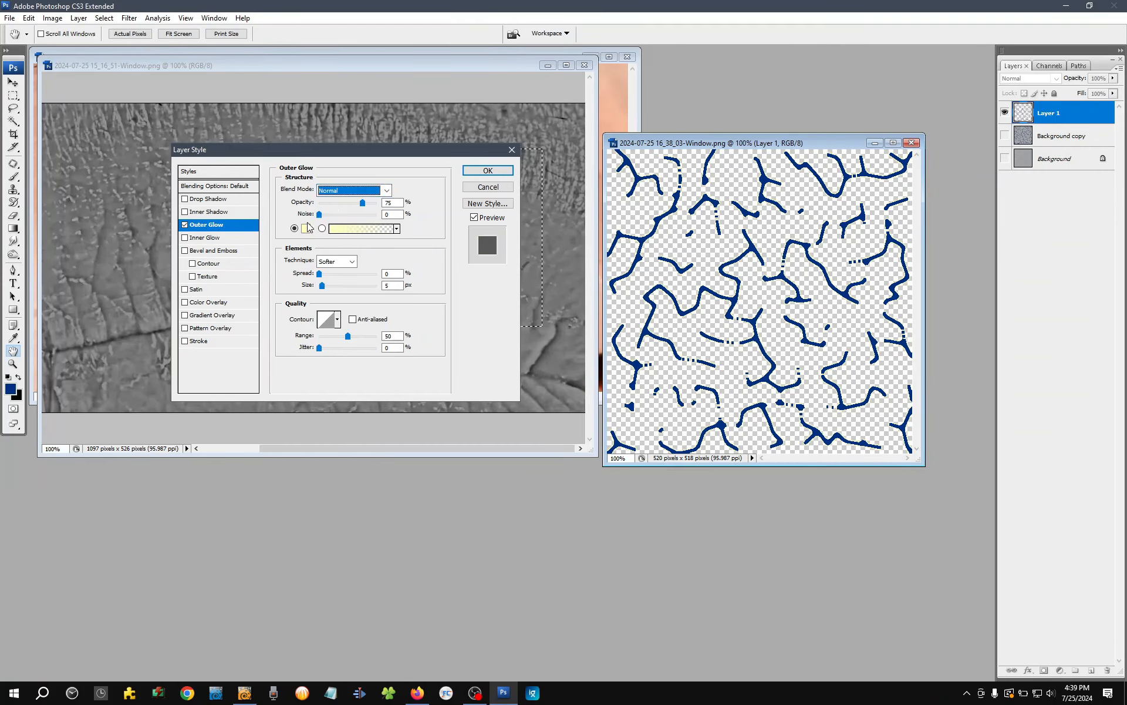
click(306, 229)
click(663, 441)
click(930, 287)
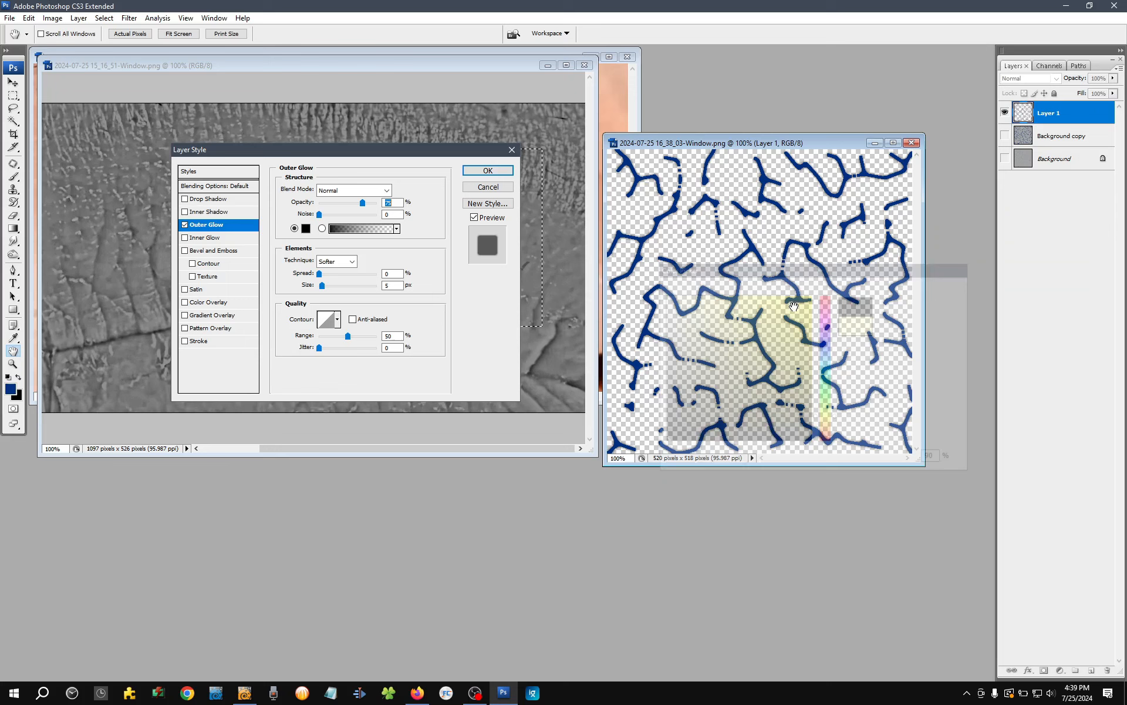
key(shift+Up)
key(shift+Up)
key(shift+Up)
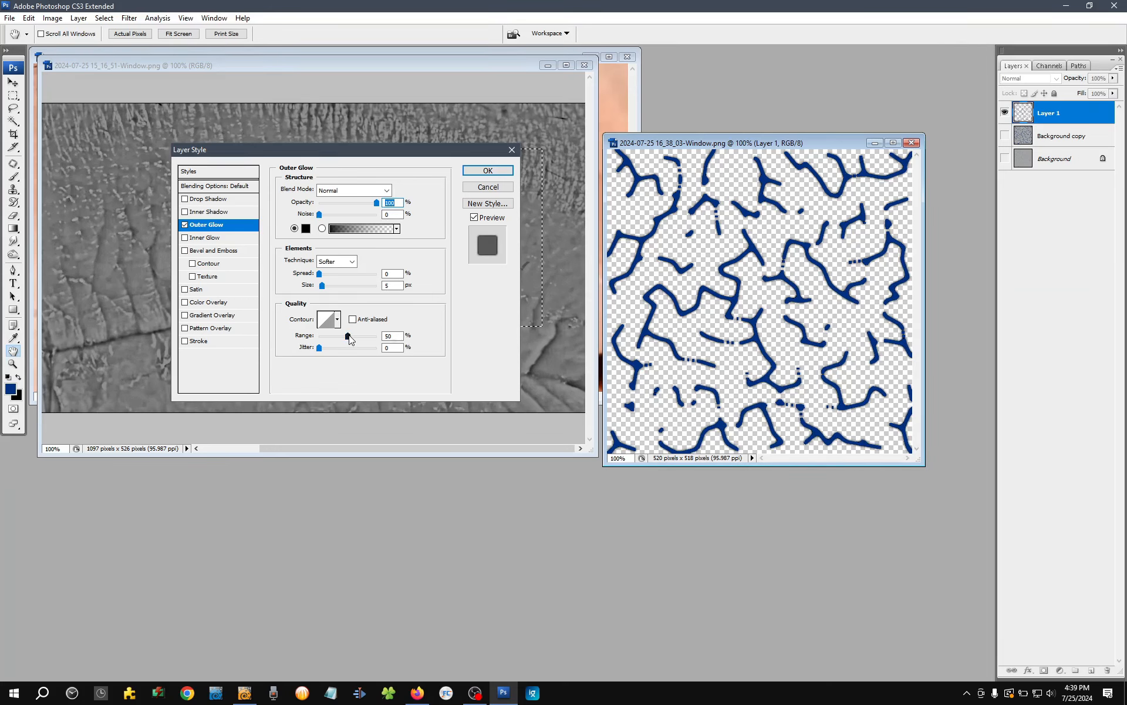
Set the outer glow's size to 35 px and its technique to Precise.
drag(322, 286, 333, 291)
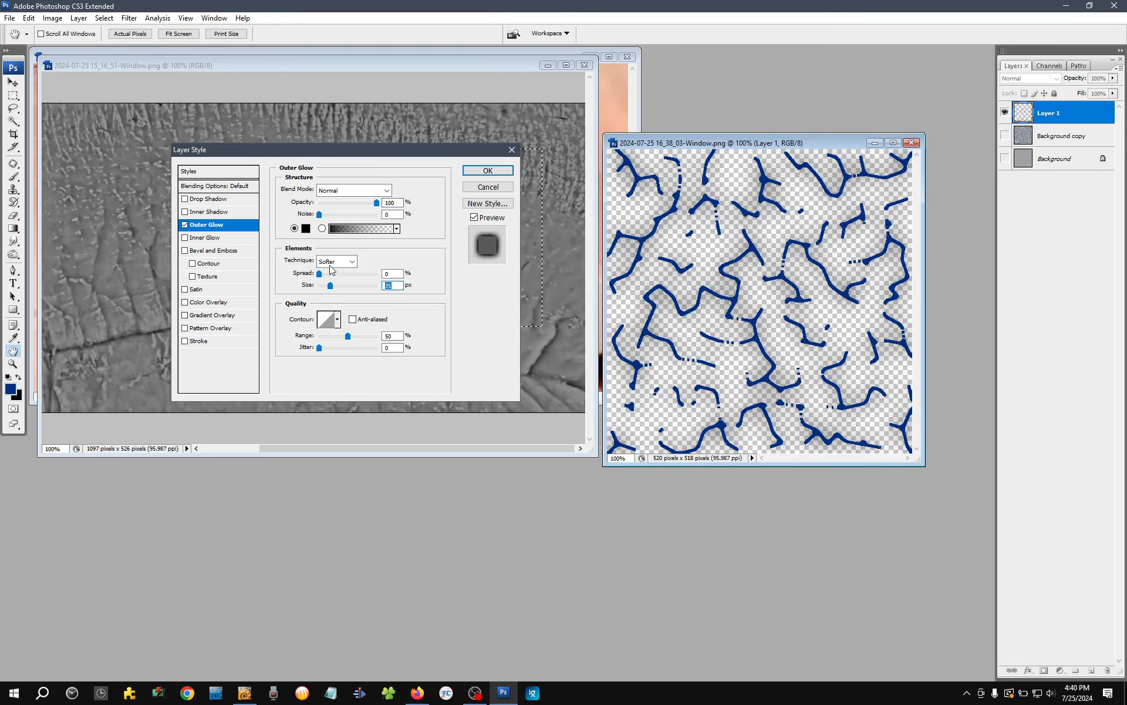
click(339, 262)
click(337, 282)
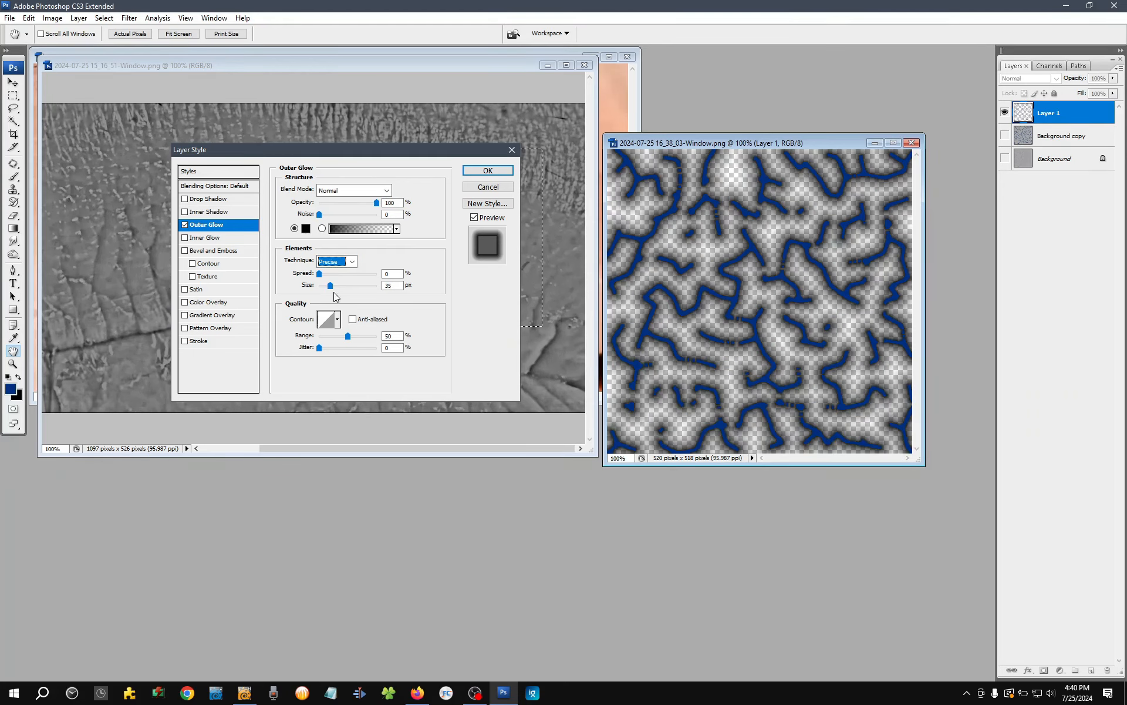
key(Tab)
key(Tab)
Change the outer glow colour to the foreground blue 003080 and apply the layer style.
click(305, 228)
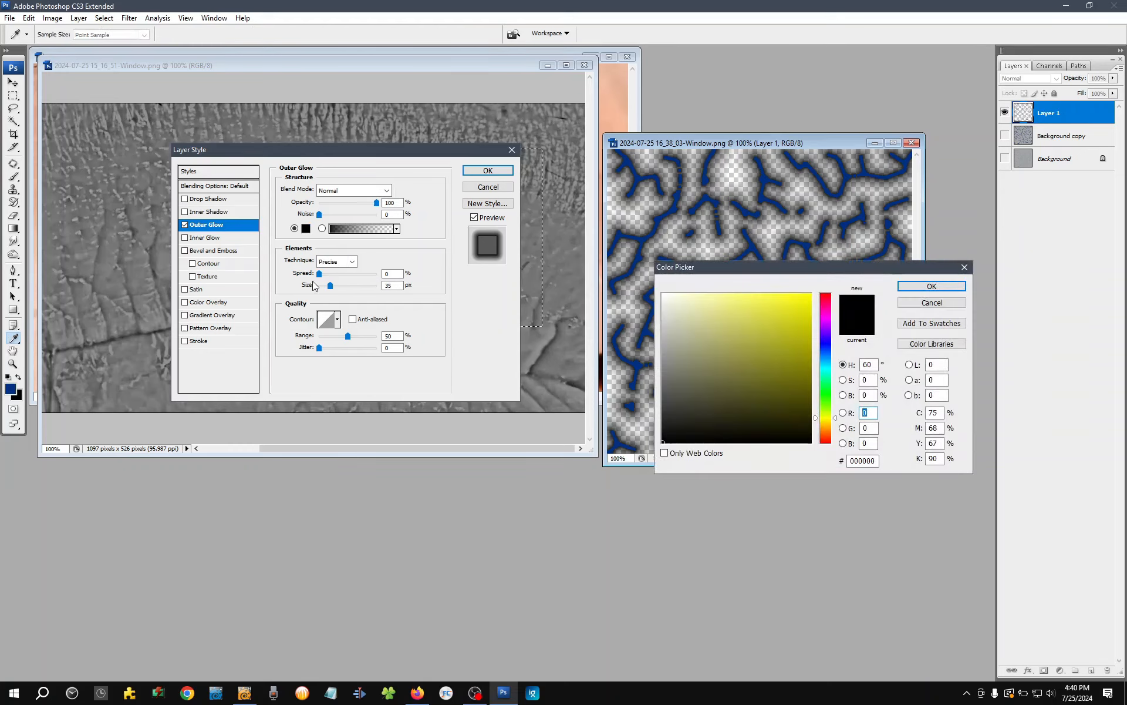
click(13, 386)
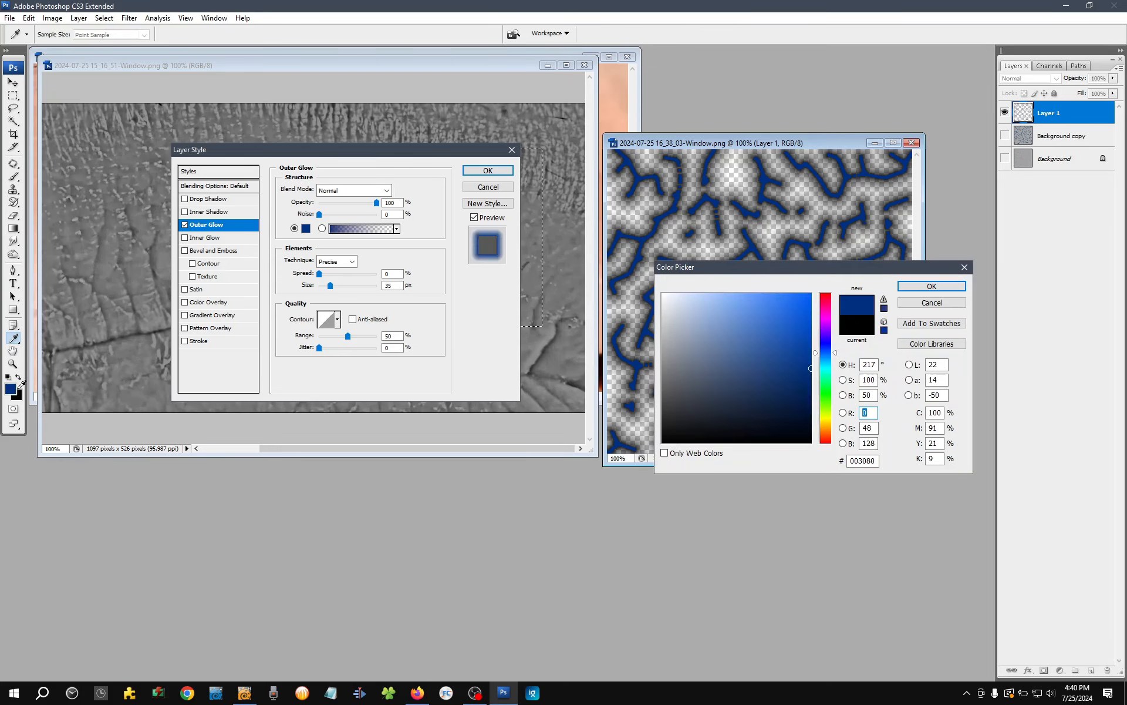
click(931, 286)
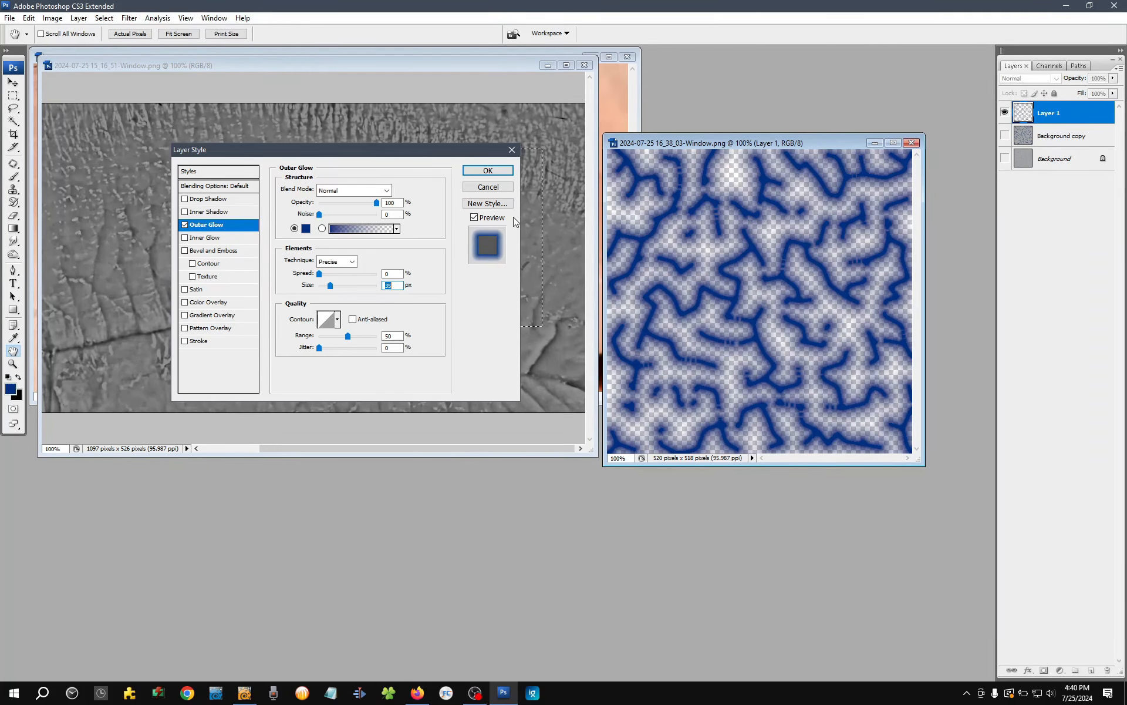
click(488, 170)
Add a new layer beneath Layer 1, fill it with black and invert it to white.
click(1091, 670)
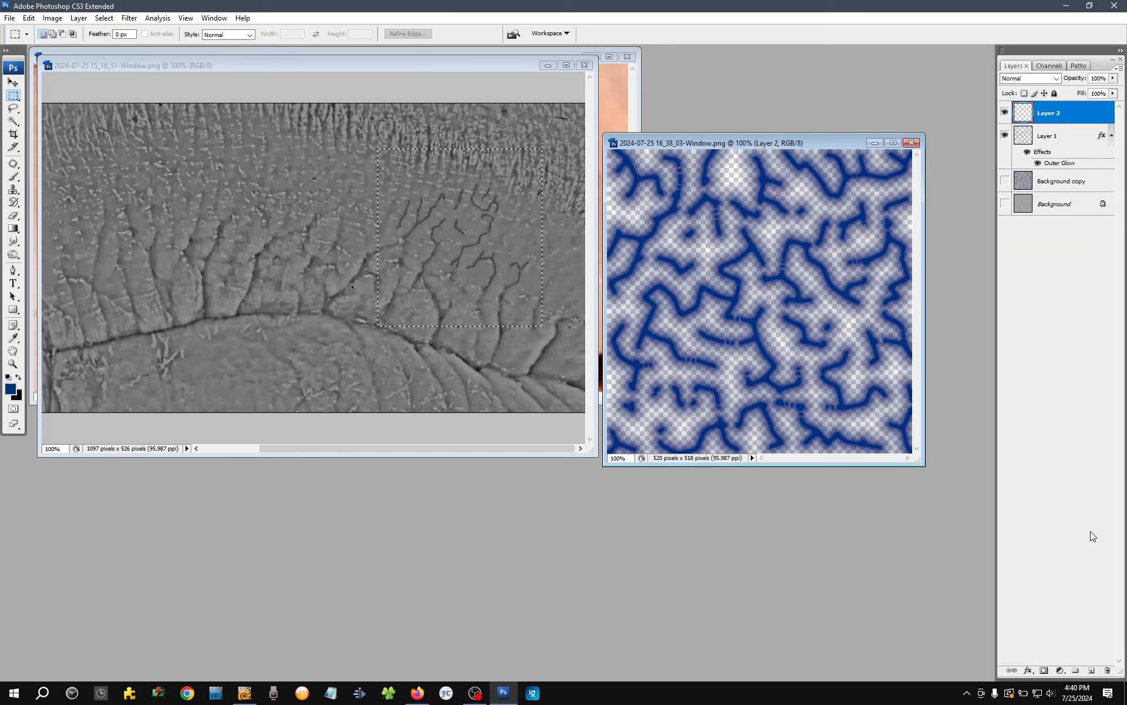
drag(1035, 116, 1039, 152)
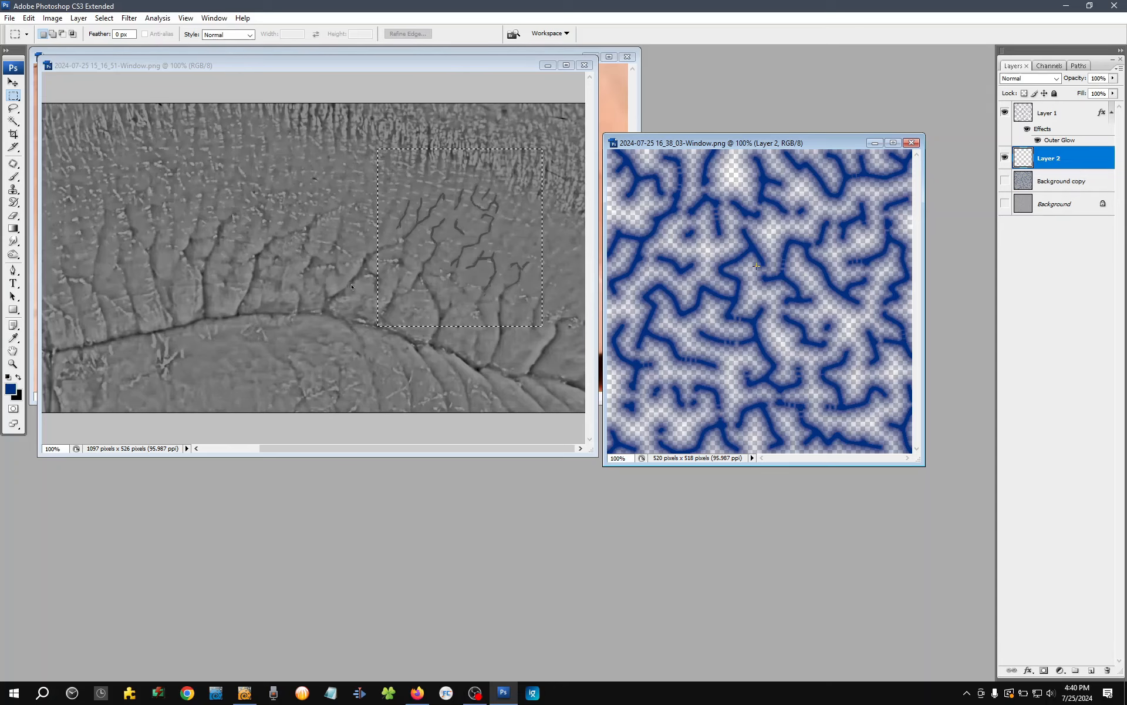
key(ctrl+BackSpace)
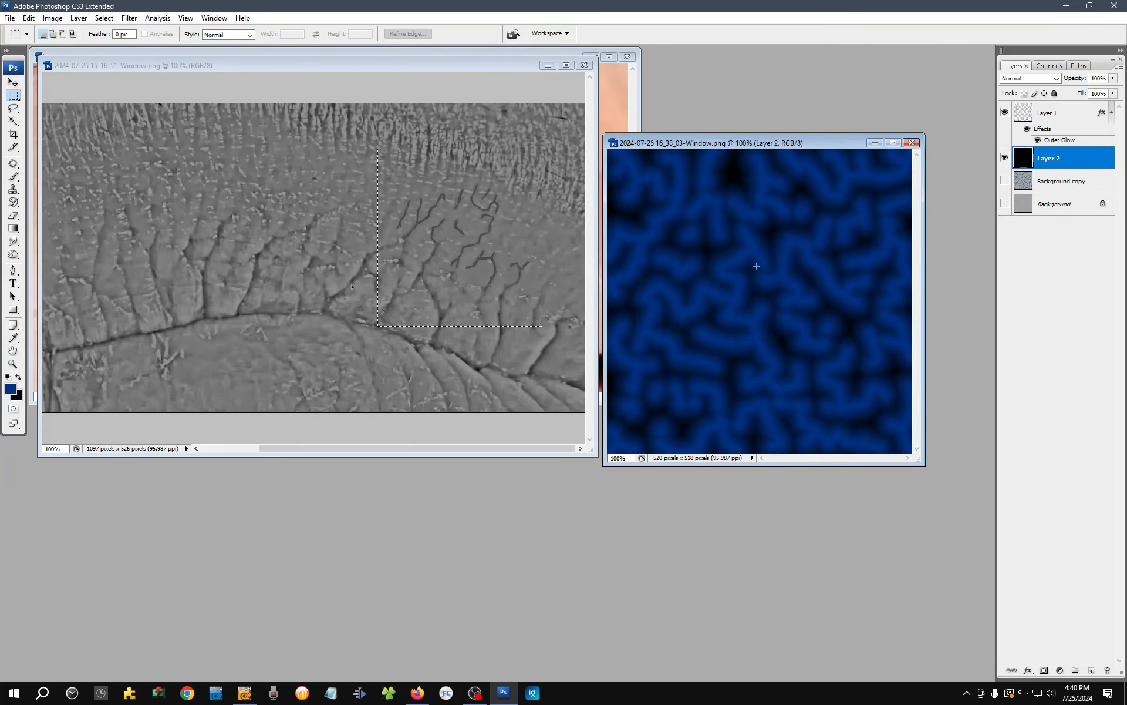
key(ctrl+i)
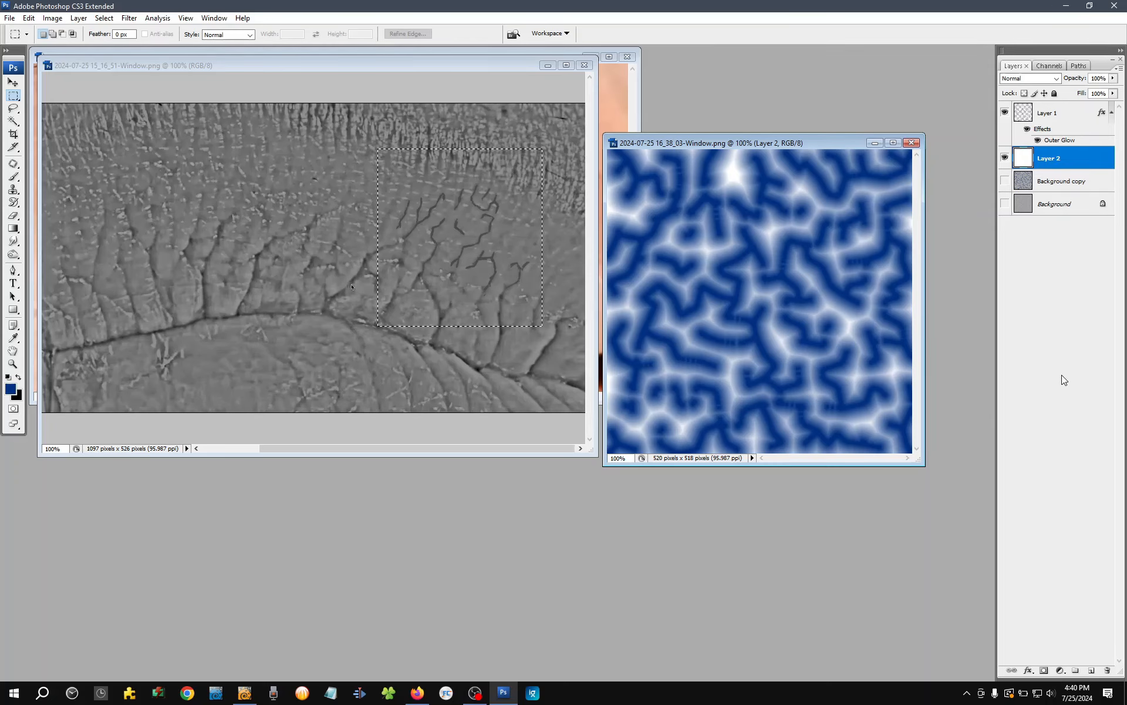
Take a region screenshot of the glowing line image on the canvas.
key(Print)
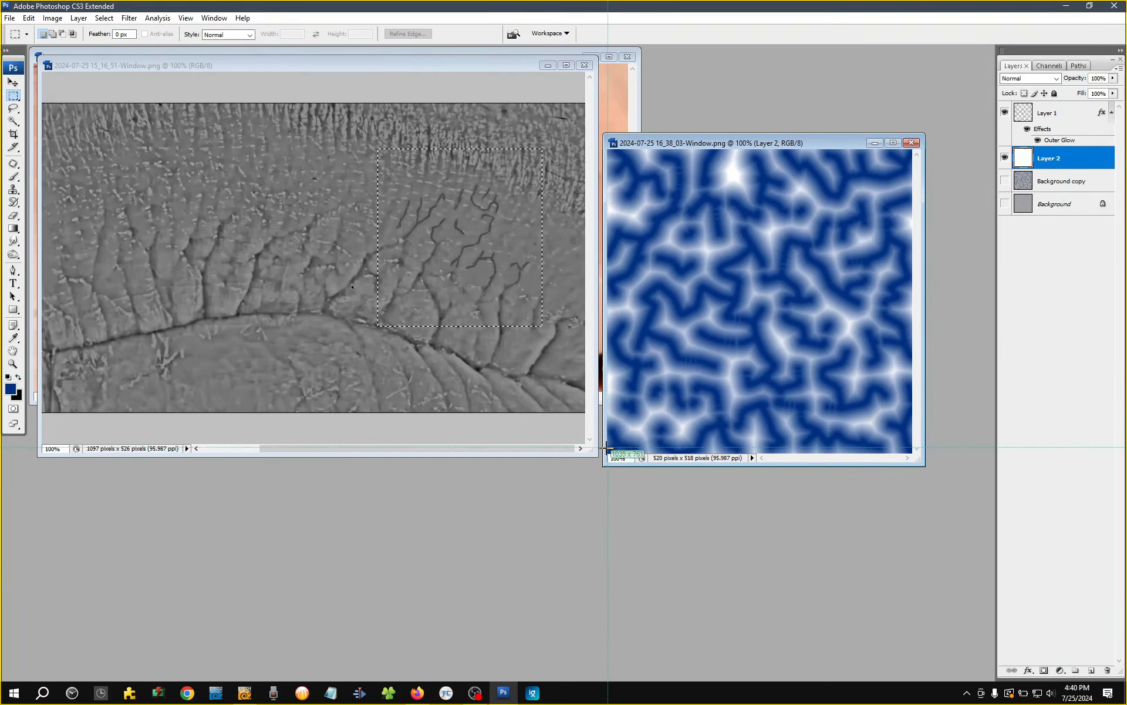
drag(608, 447, 917, 139)
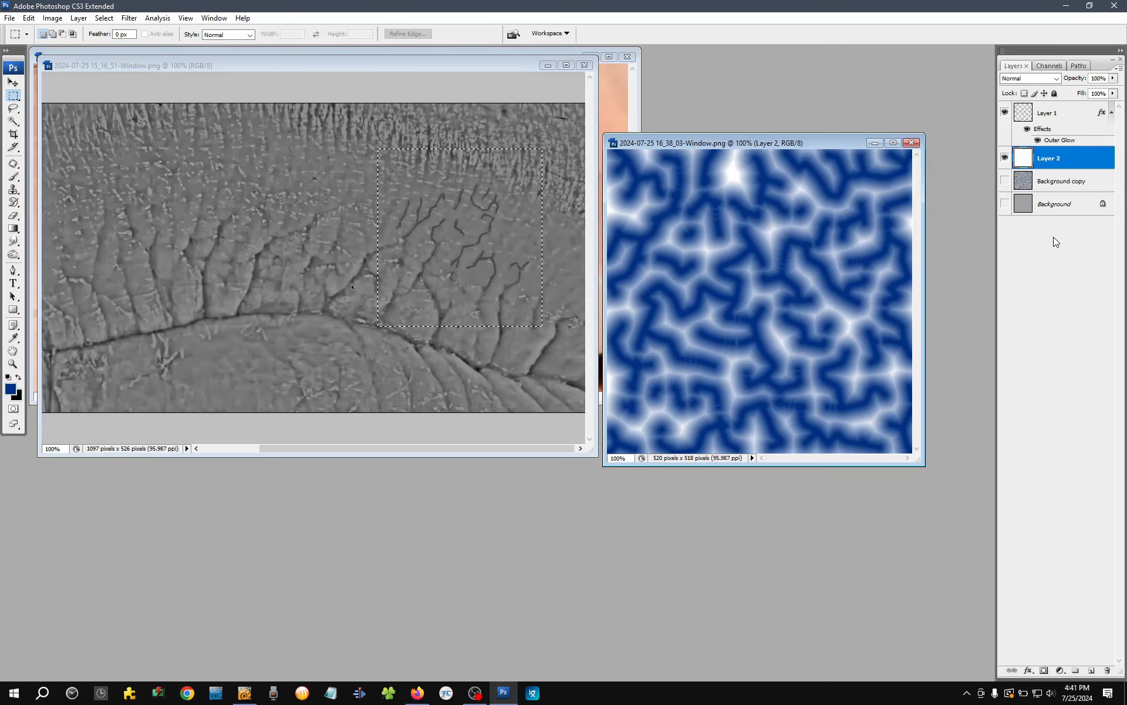
Compare the glow result with the original thin lines by showing Background and toggling Layer 1 and Layer 2 off and on.
drag(1004, 157, 1006, 121)
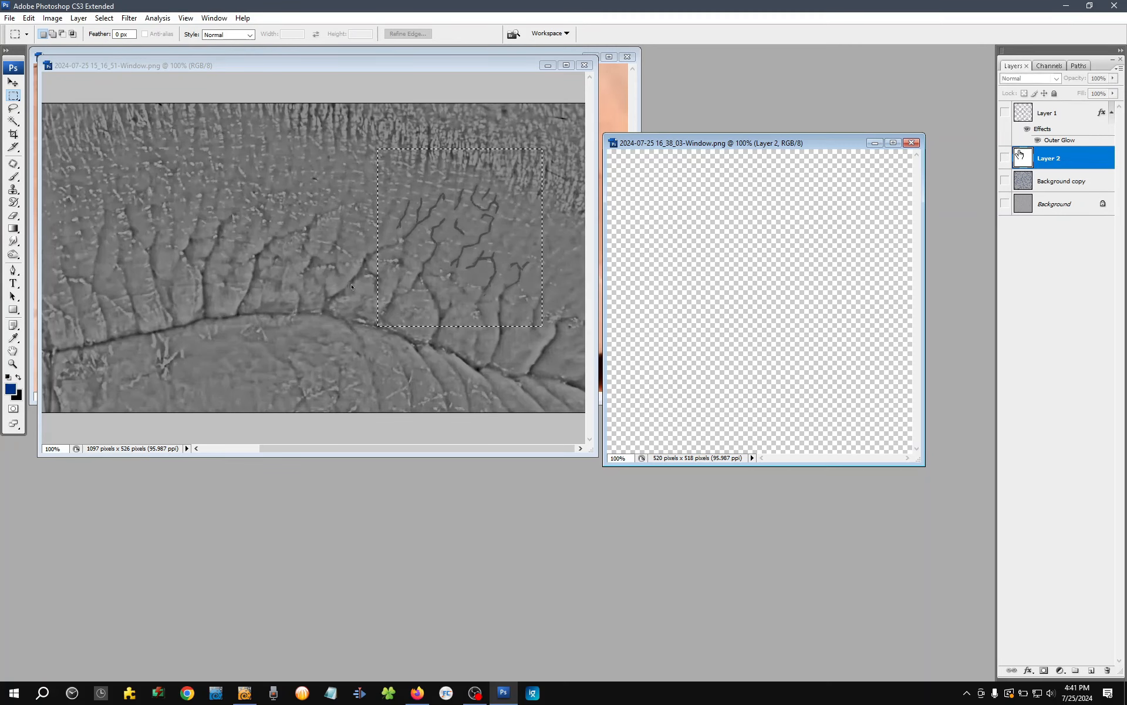
click(1006, 205)
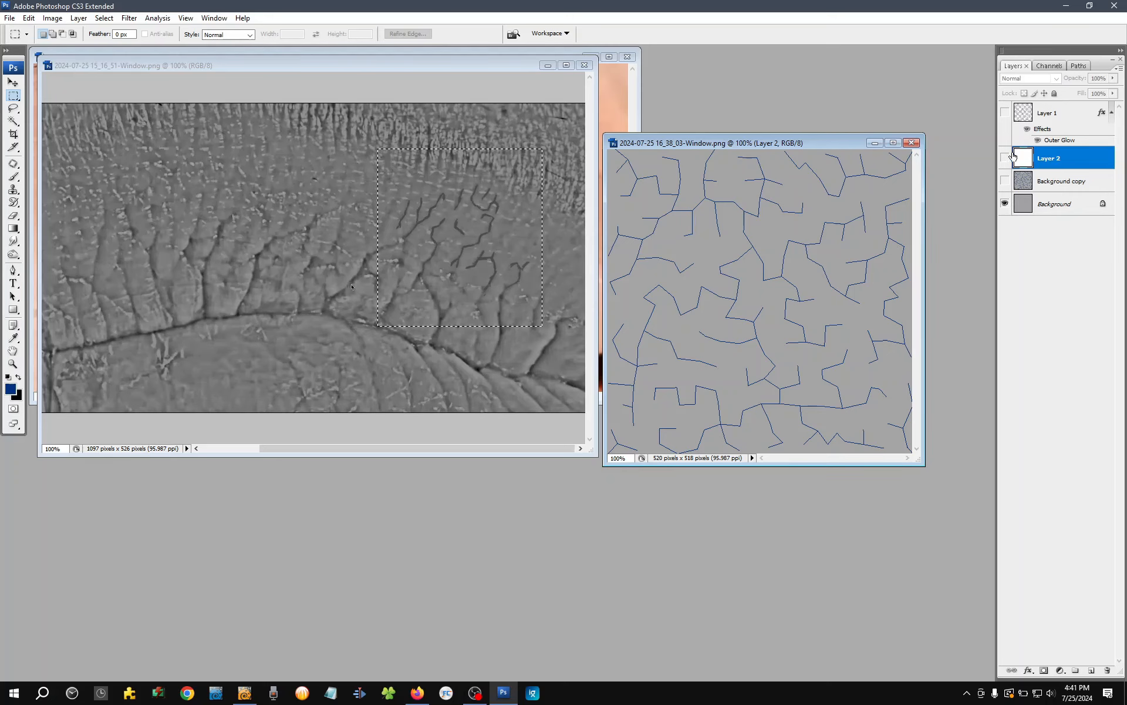
drag(1004, 161, 1005, 112)
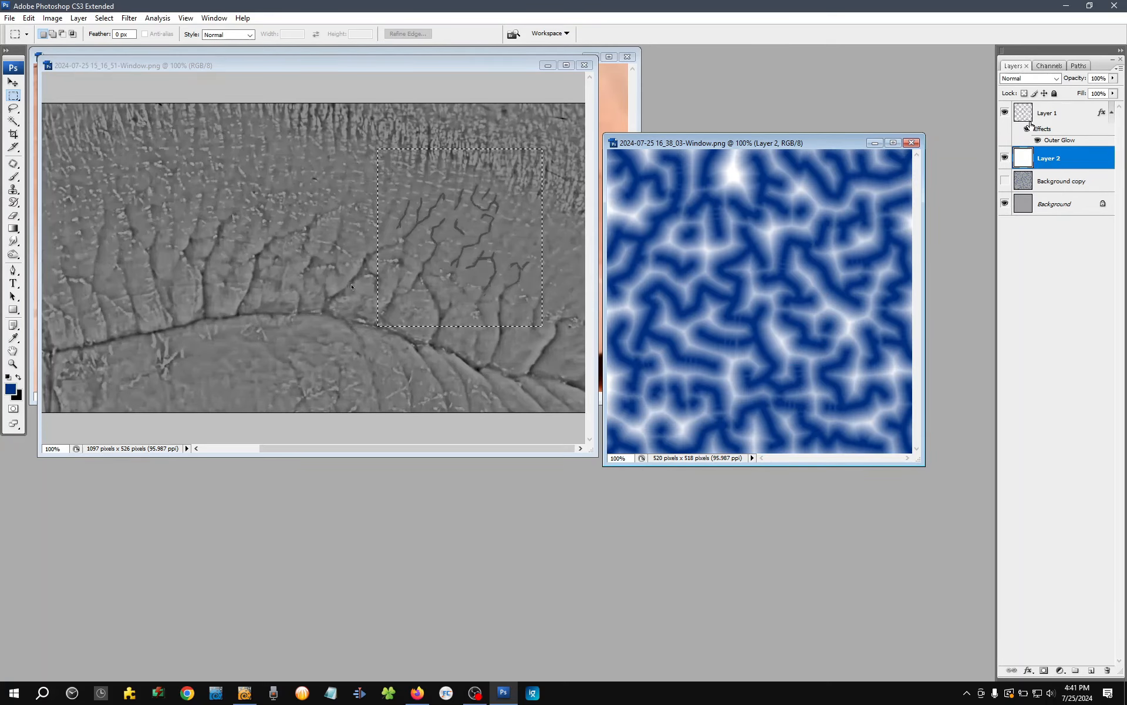
Duplicate Layer 1 and Layer 2 together and merge the copies into one layer.
shift+click(1030, 114)
key(ctrl+j)
key(ctrl+e)
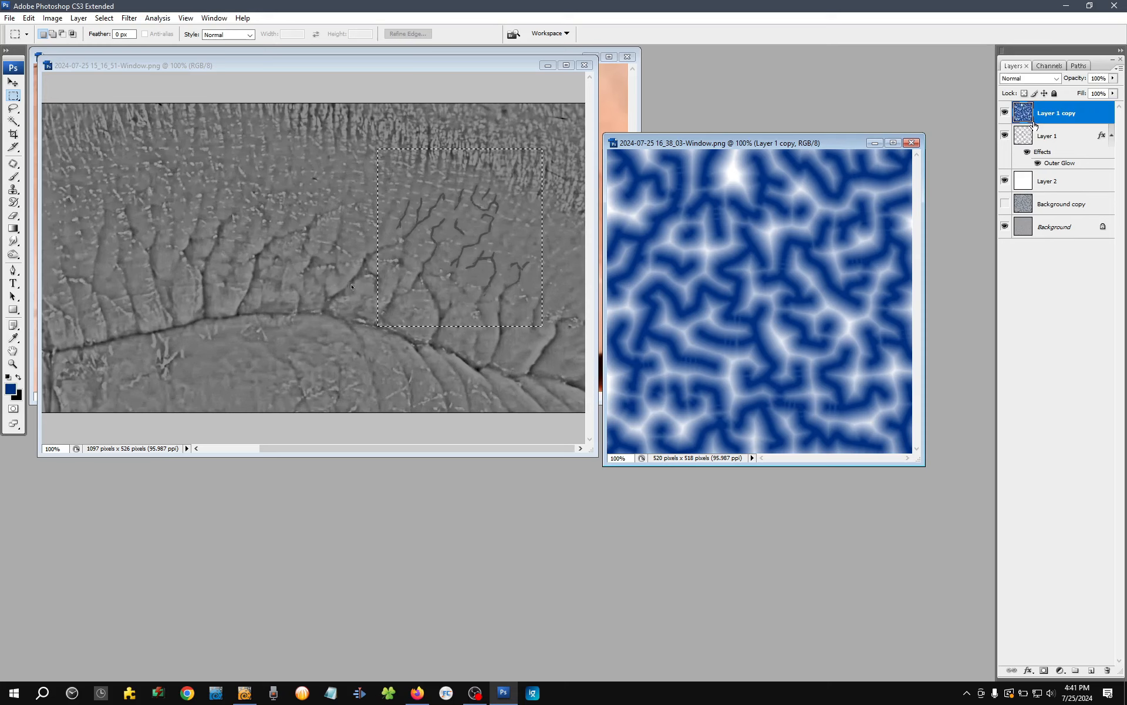
Duplicate the merged glow layer and apply the Median filter to the duplicate with a radius of 7 pixels.
key(ctrl+j)
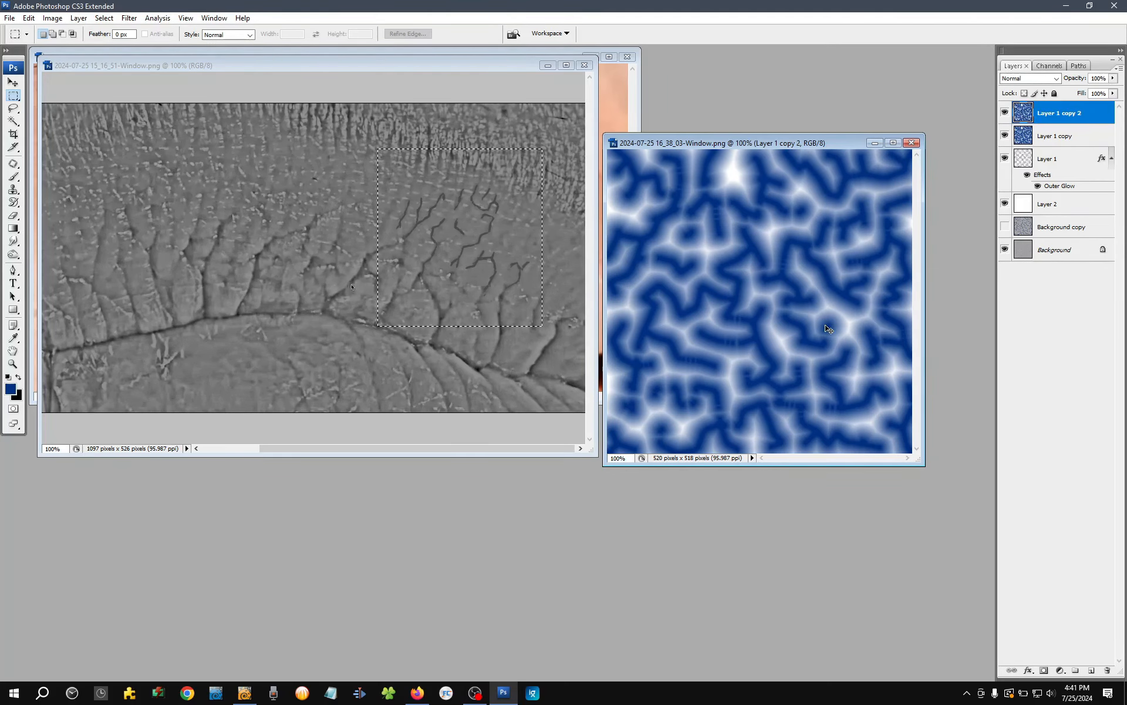
key(ctrl+alt+f)
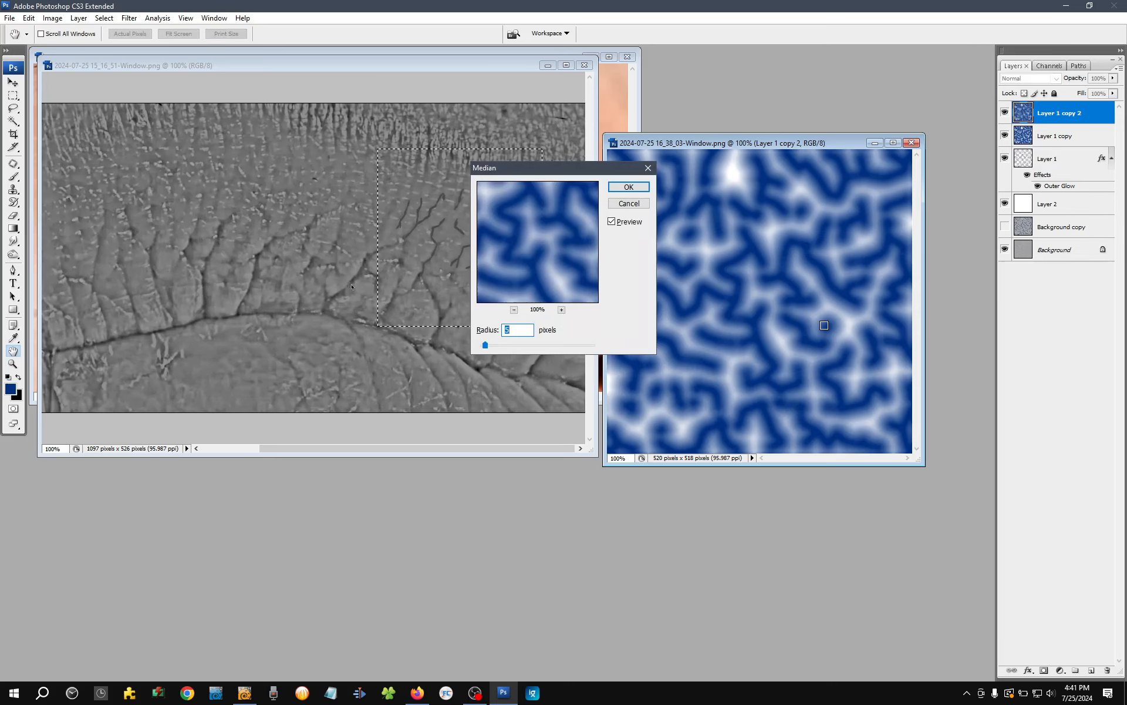
key(shift+Up)
key(shift+Down)
key(Up)
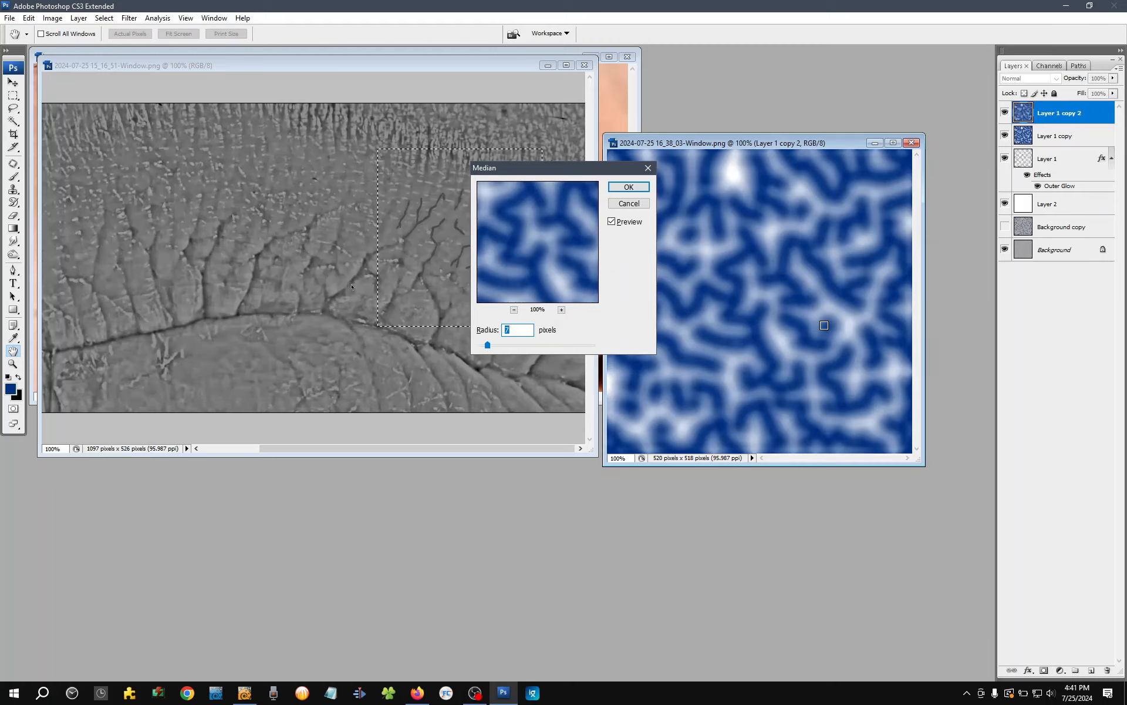
key(Return)
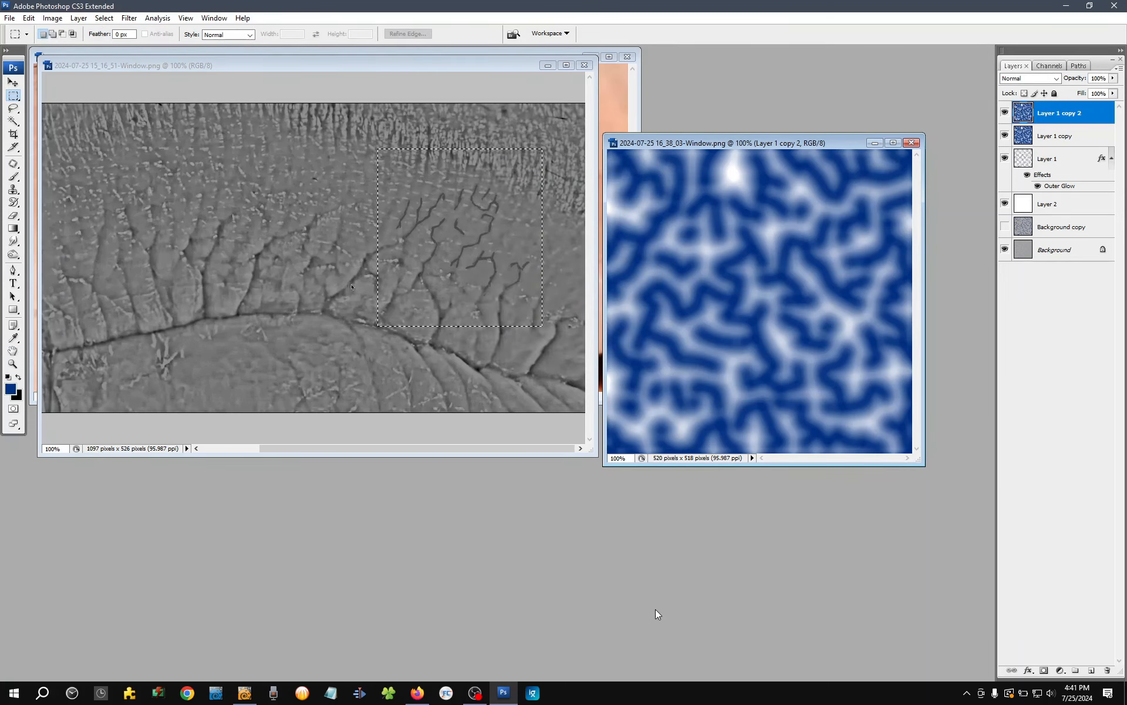
Desaturate the Median-filtered glow layer.
key(ctrl+shift+u)
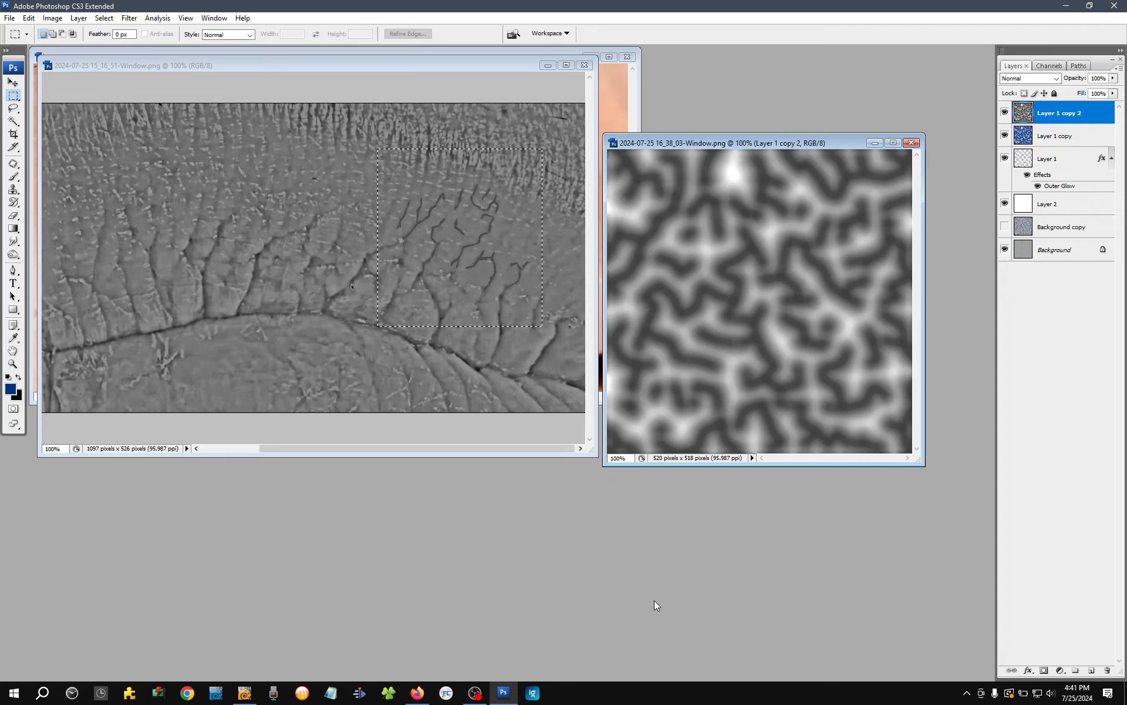
Try darkening the shadows at the pattern's centre with a 175-pixel Burn brush, undo the stroke and reduce the brush to 100 pixels.
key(o)
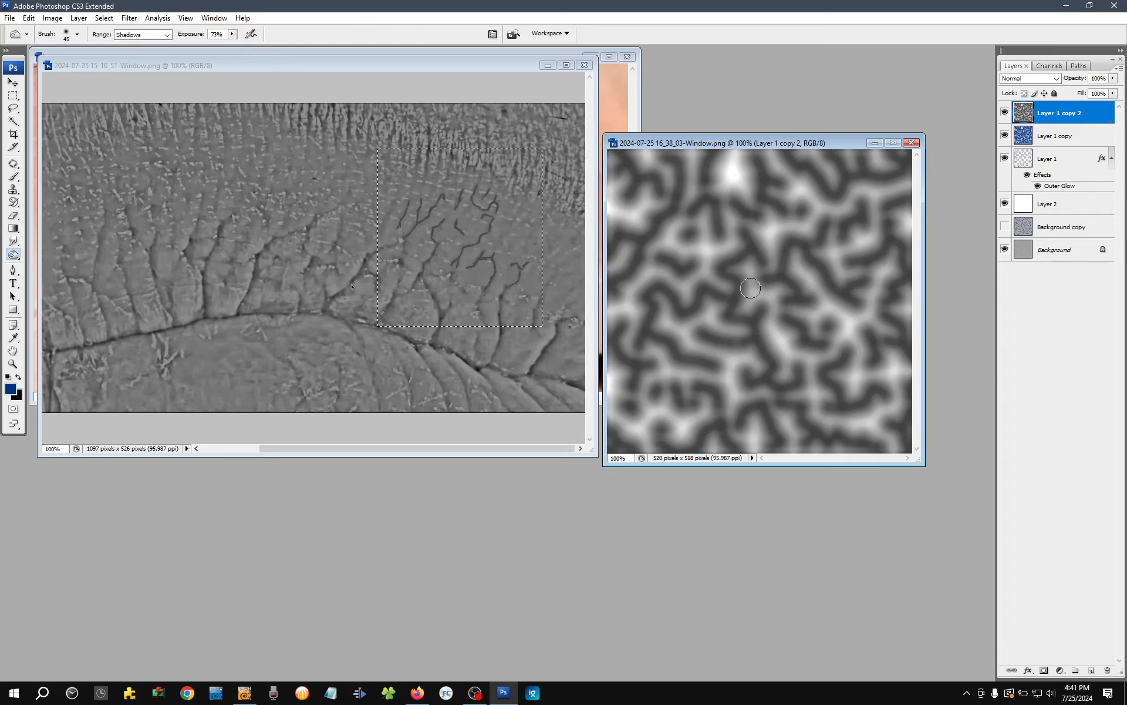
key(bracketright)
key(bracketright)
key(bracketright)
key(bracketright)
key(bracketright)
key(bracketright)
key(bracketright)
key(bracketright)
key(bracketright)
mouse_move(755, 279)
mouse_down()
mouse_move(790, 317)
mouse_move(779, 320)
mouse_up()
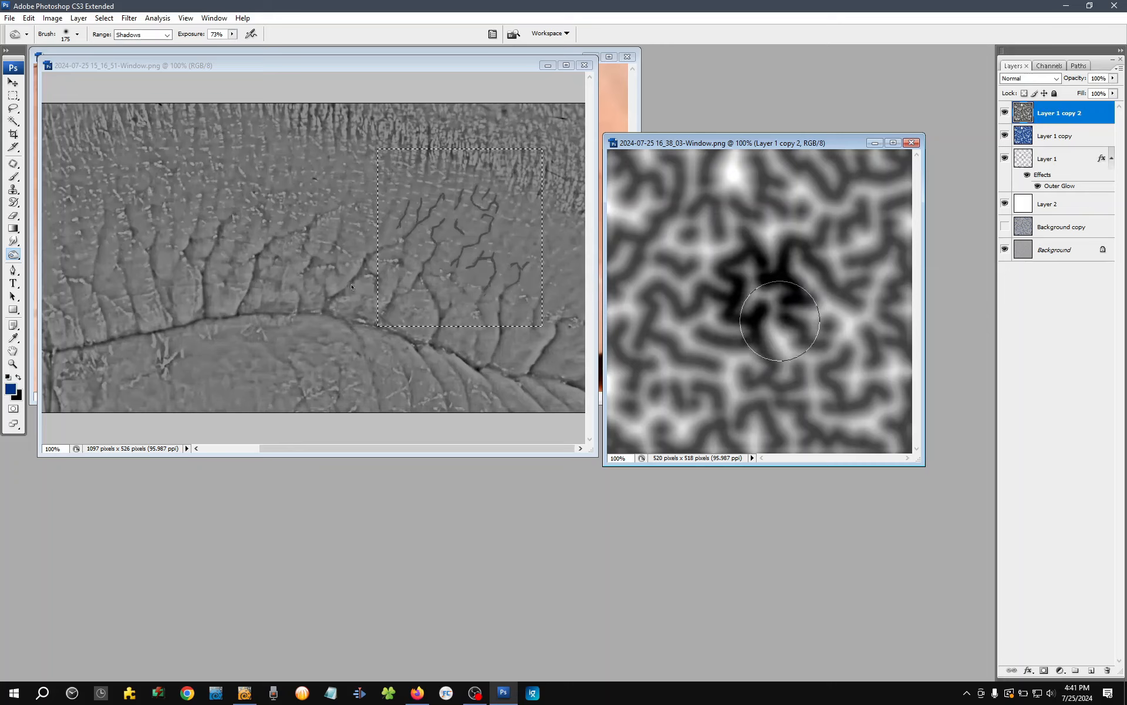
key(ctrl+z)
key(bracketleft)
key(bracketleft)
key(bracketleft)
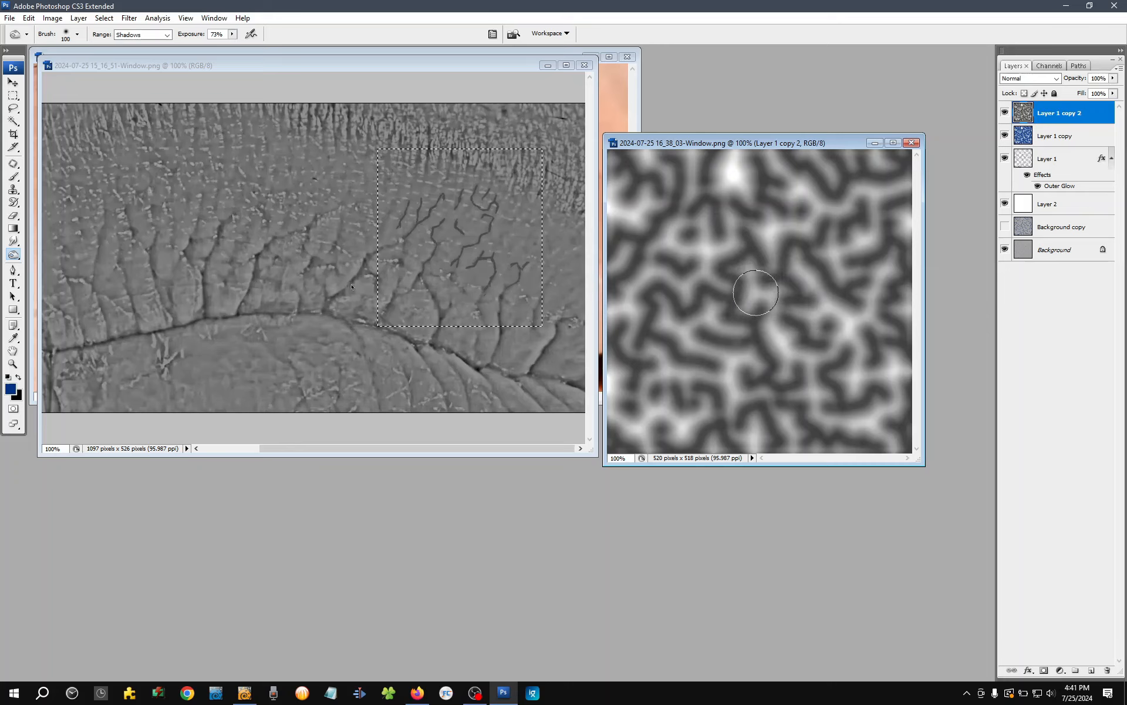
Apply Auto Levels to the desaturated layer and duplicate it.
key(ctrl+shift+l)
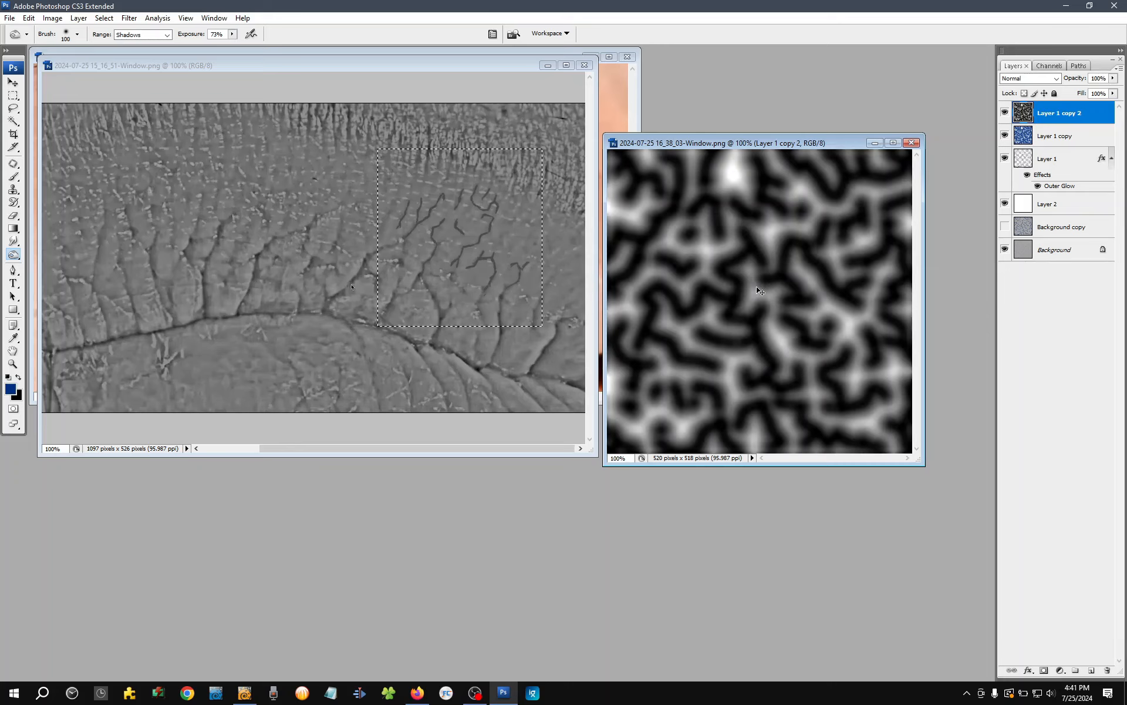
double_click(1026, 112)
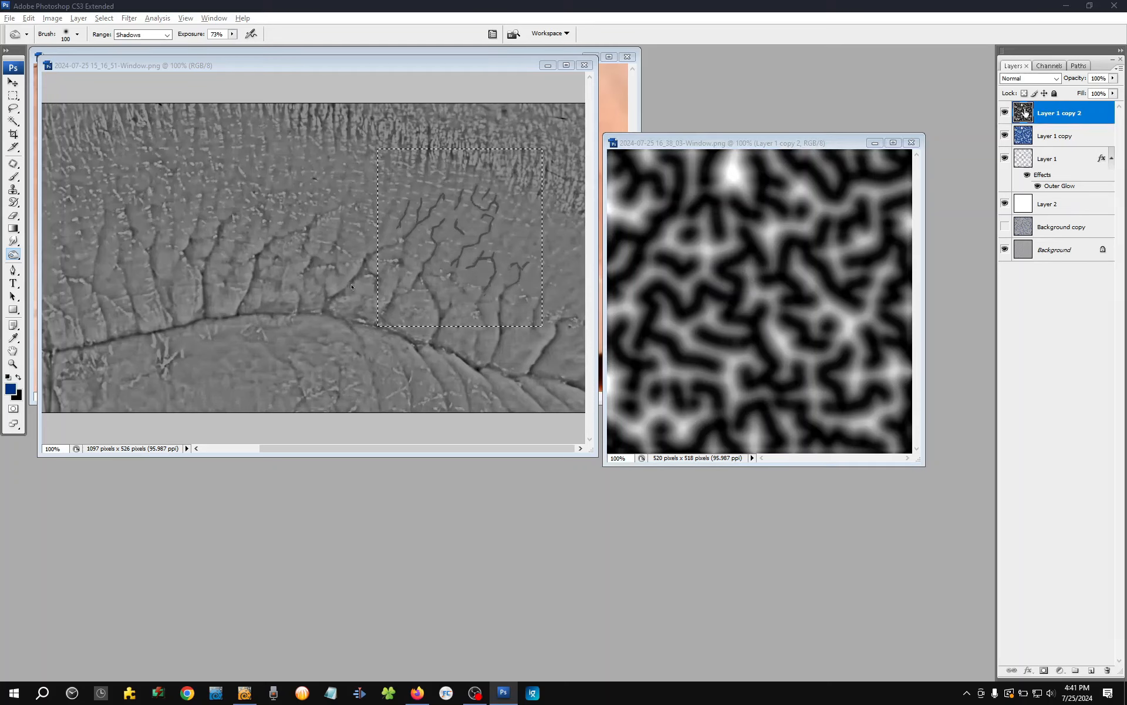
key(ctrl+j)
Burn the shadows of the duplicate in scattered areas with 175- and 125-pixel brushes so that some dark lines thicken and merge.
key(bracketright)
key(bracketright)
key(bracketright)
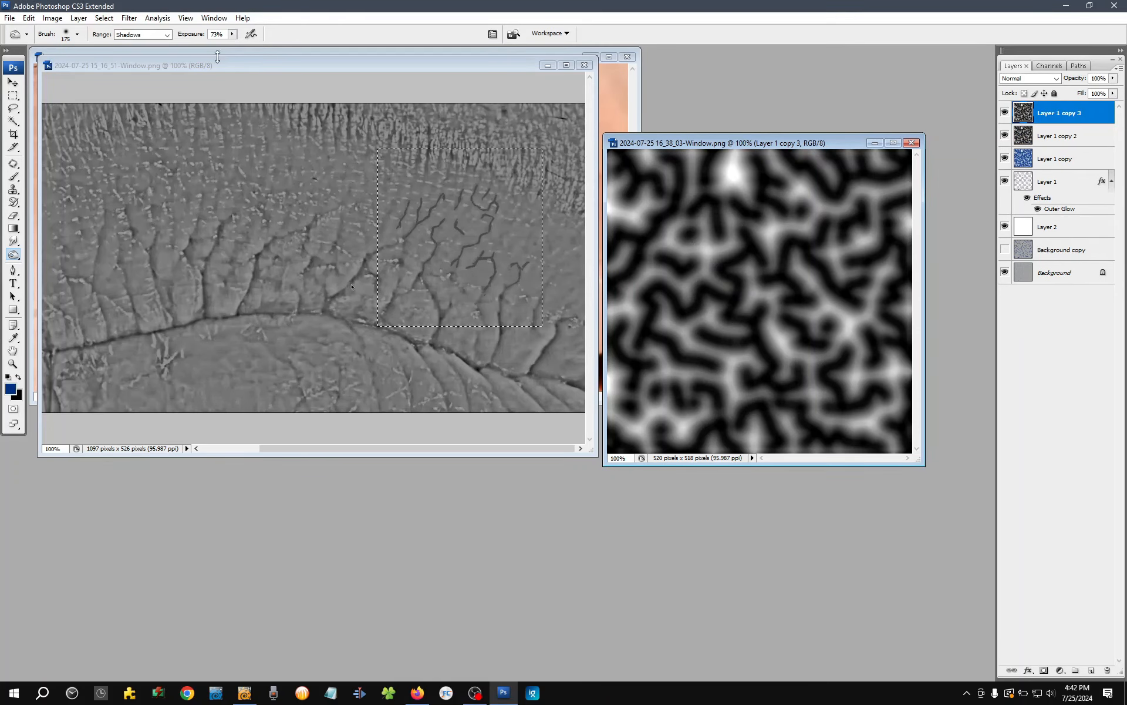
mouse_move(739, 260)
mouse_down()
mouse_move(770, 288)
mouse_move(773, 274)
mouse_move(778, 310)
mouse_up()
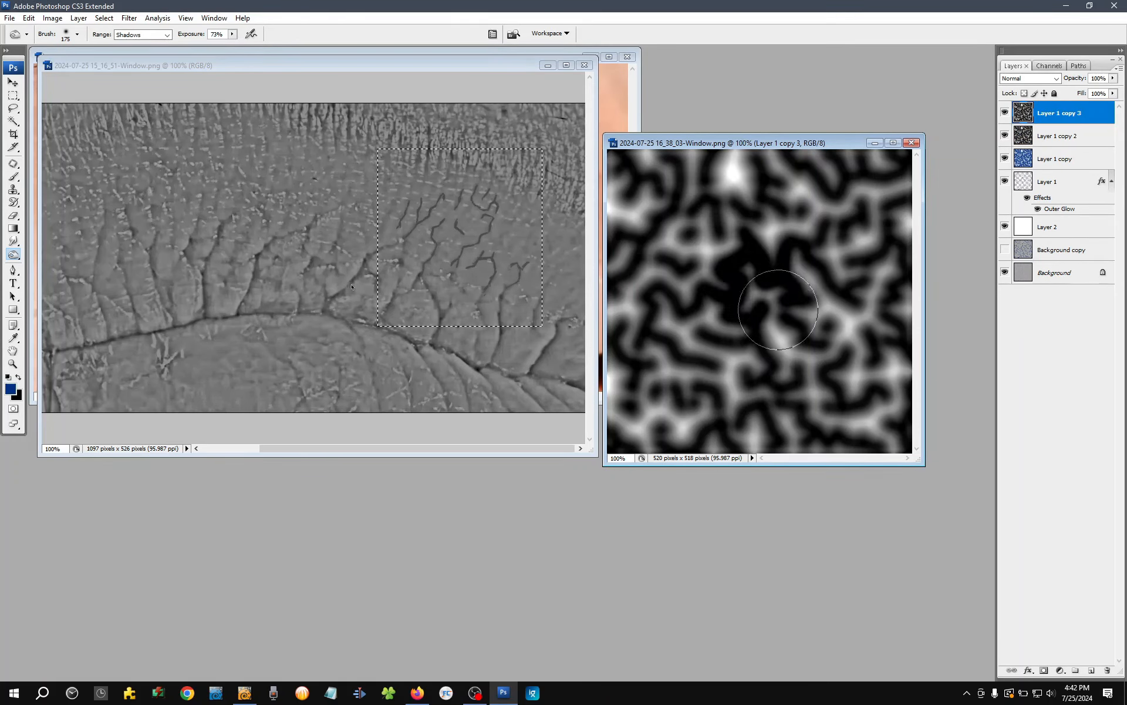
key(bracketleft)
key(bracketleft)
drag(716, 252, 683, 216)
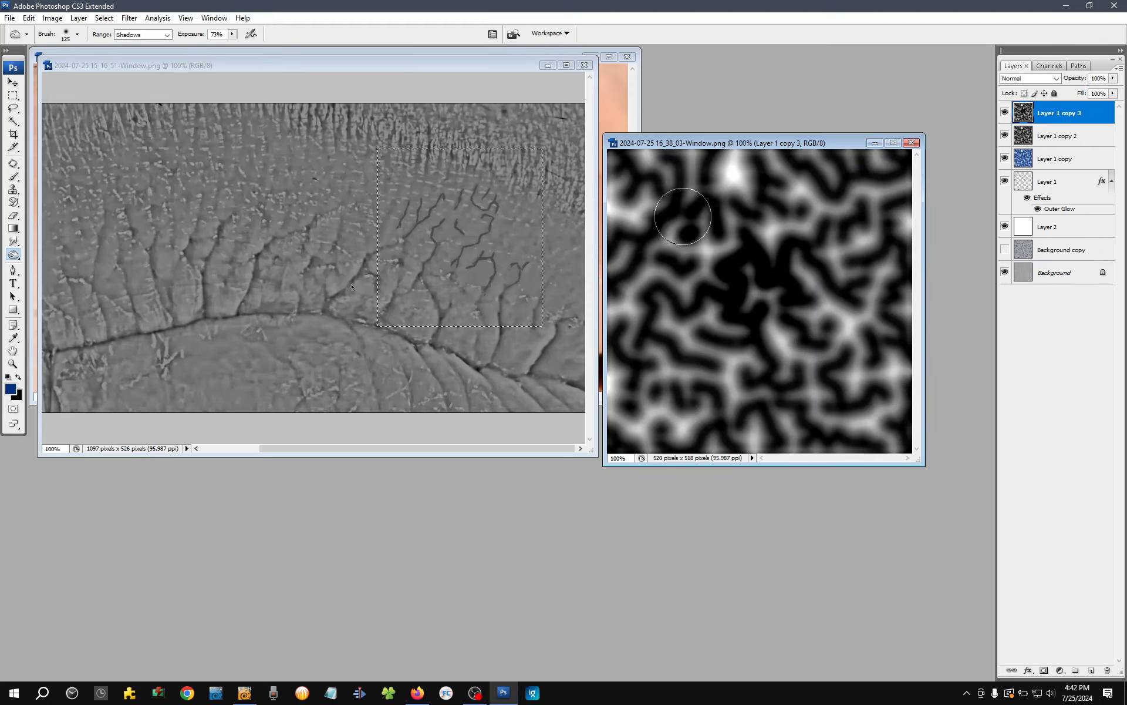
mouse_move(813, 237)
mouse_down()
mouse_move(828, 193)
mouse_move(877, 208)
mouse_move(866, 370)
mouse_up()
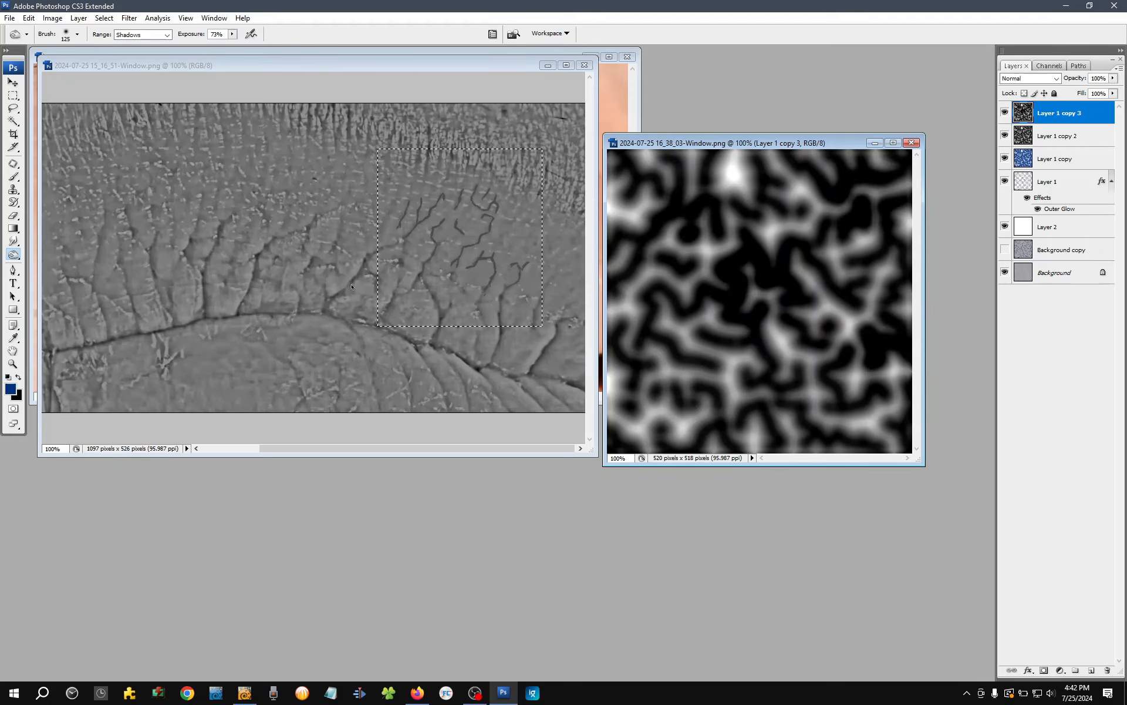
mouse_move(869, 299)
mouse_down()
mouse_move(850, 413)
mouse_move(800, 370)
mouse_move(809, 393)
mouse_move(732, 425)
mouse_move(711, 409)
mouse_move(708, 424)
mouse_move(709, 355)
mouse_move(636, 185)
mouse_move(654, 172)
mouse_move(664, 311)
mouse_move(652, 315)
mouse_move(665, 214)
mouse_move(755, 220)
mouse_move(814, 418)
mouse_move(751, 220)
mouse_move(824, 247)
mouse_move(838, 221)
mouse_move(819, 172)
mouse_move(873, 368)
mouse_move(861, 415)
mouse_up()
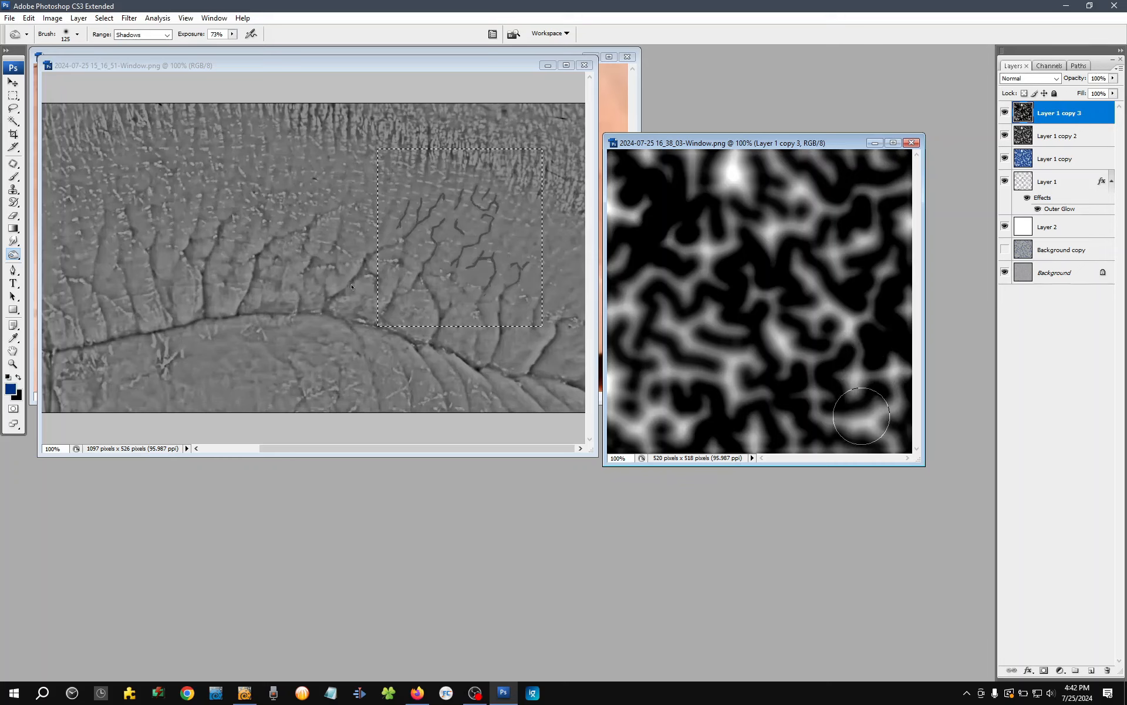
Try inverting the burned layer and softening it with Gaussian Blur radii of 9.7 and 24.2 pixels.
key(ctrl+i)
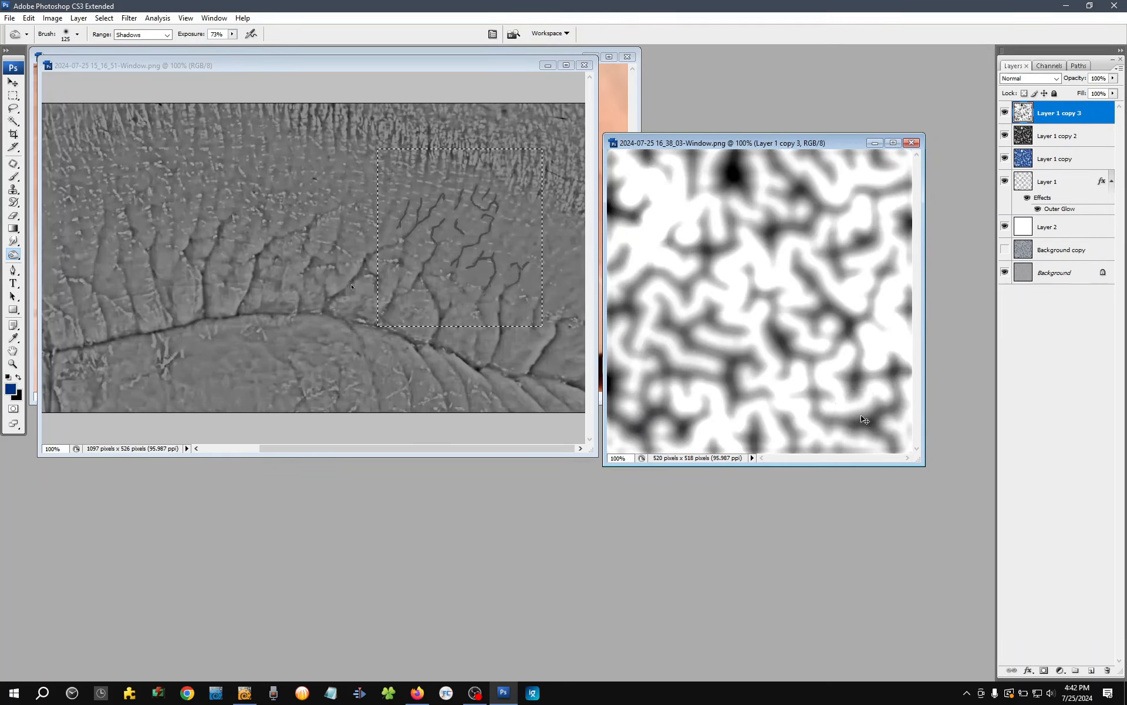
key(ctrl+z)
key(ctrl+alt+f)
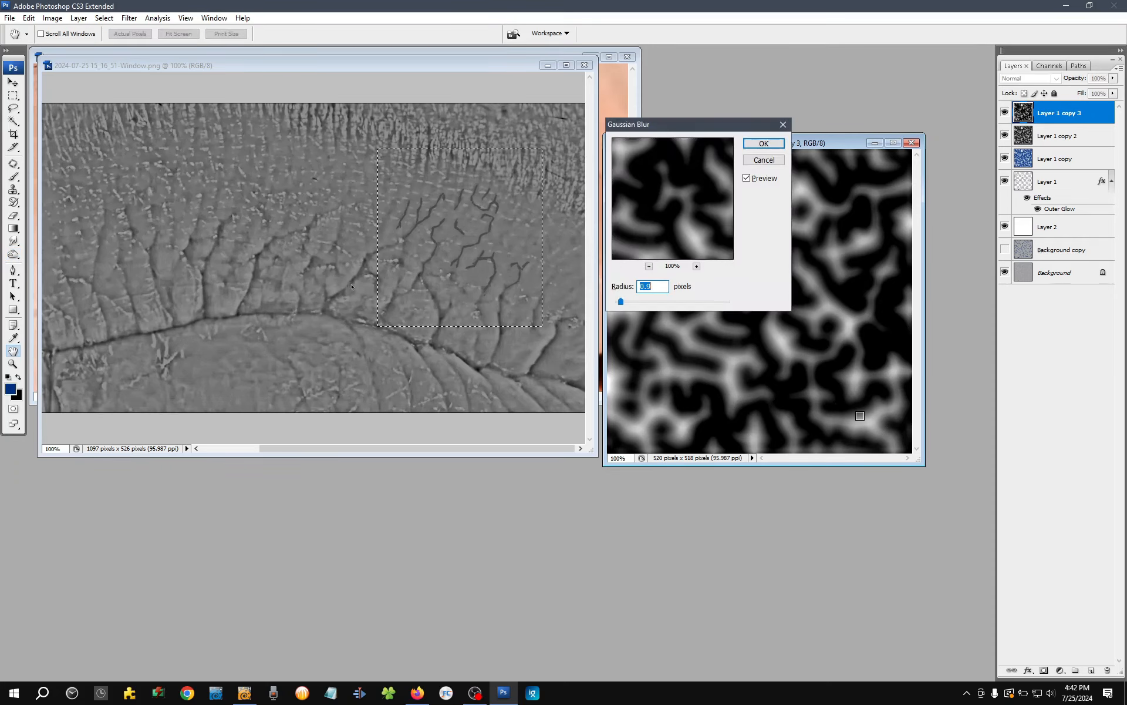
mouse_move(648, 302)
mouse_down()
mouse_move(674, 302)
mouse_move(657, 304)
mouse_up()
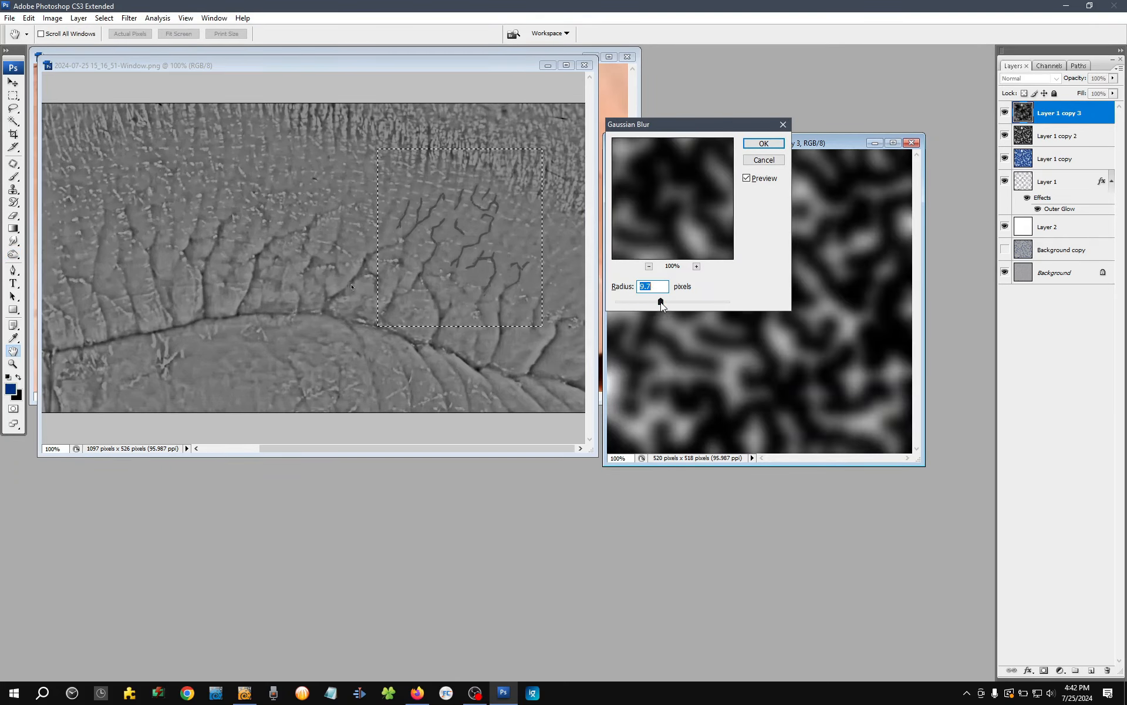
click(763, 143)
key(o)
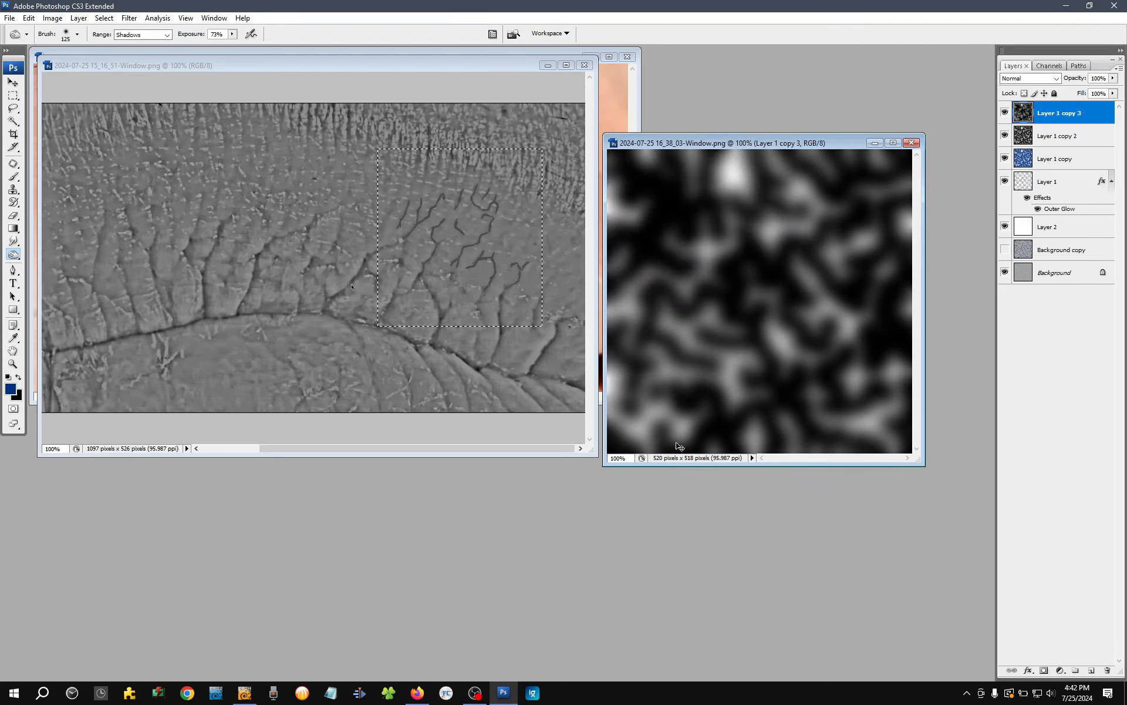
key(ctrl+z)
key(ctrl+alt+f)
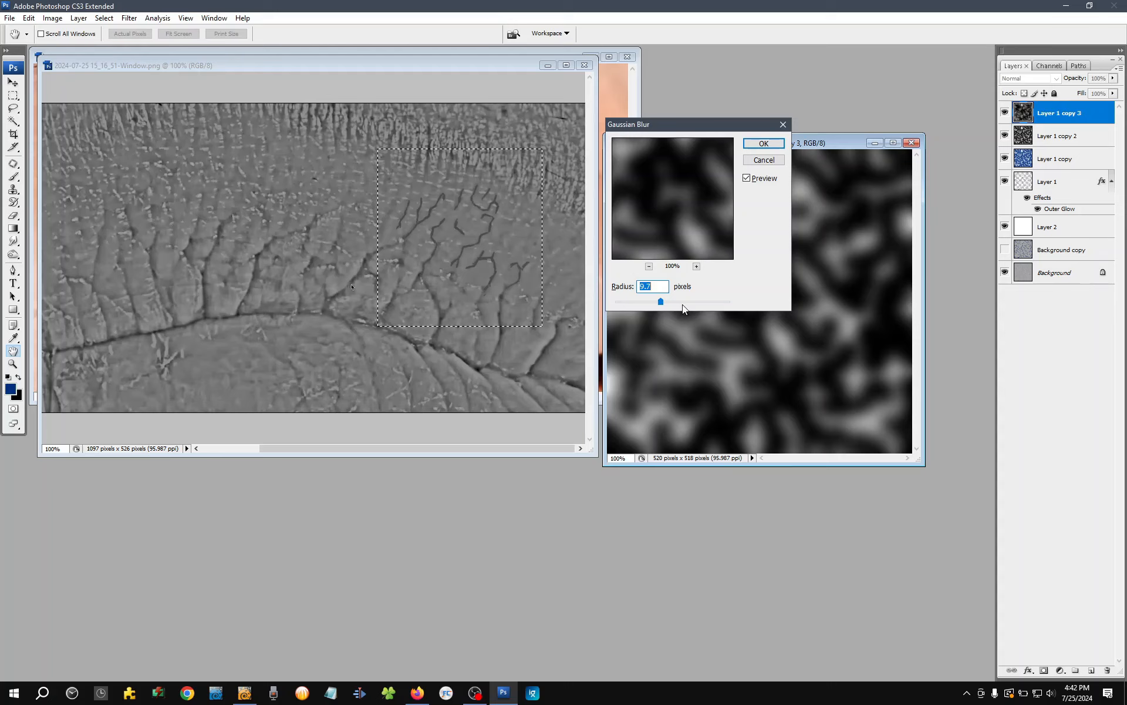
drag(679, 303, 671, 301)
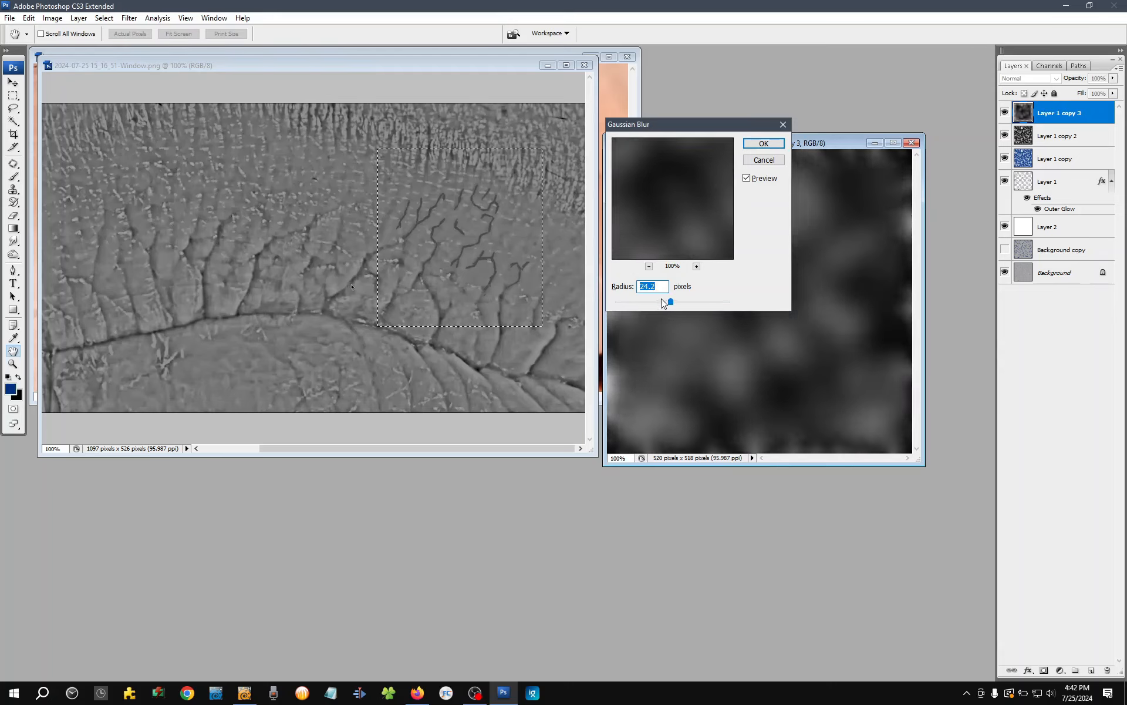
click(763, 144)
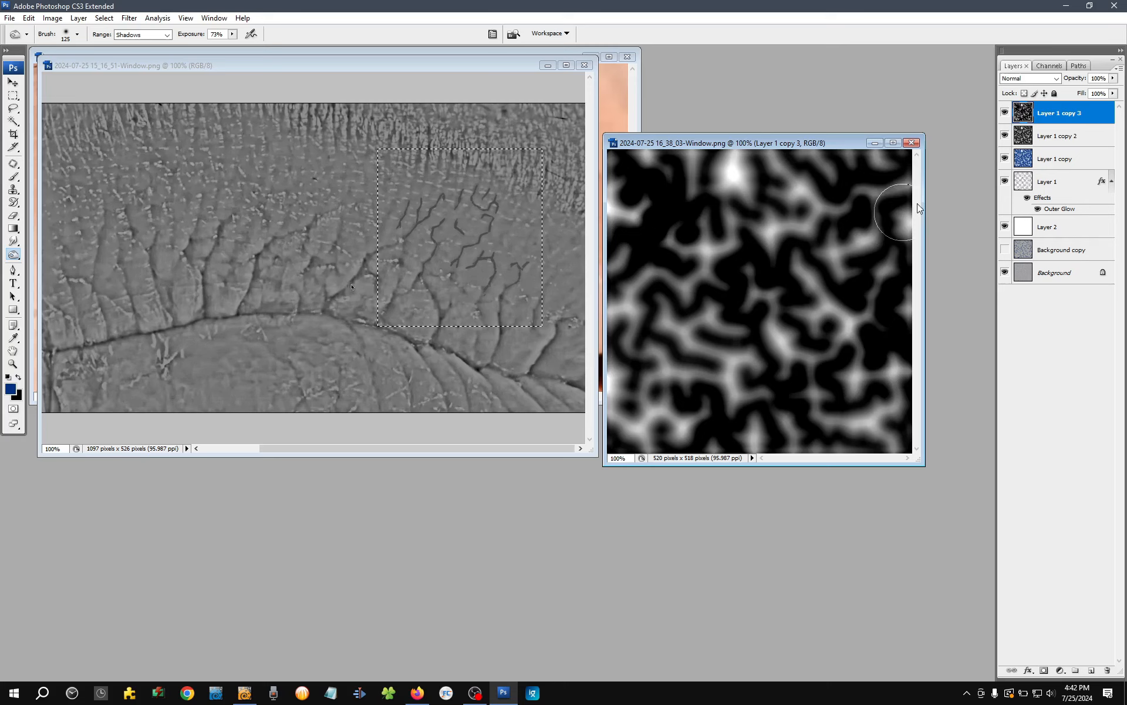
Lock the burned layer's transparent pixels and soften the pattern with a moderate Gaussian Blur that keeps the lines distinguishable.
click(1025, 93)
key(ctrl+alt+f)
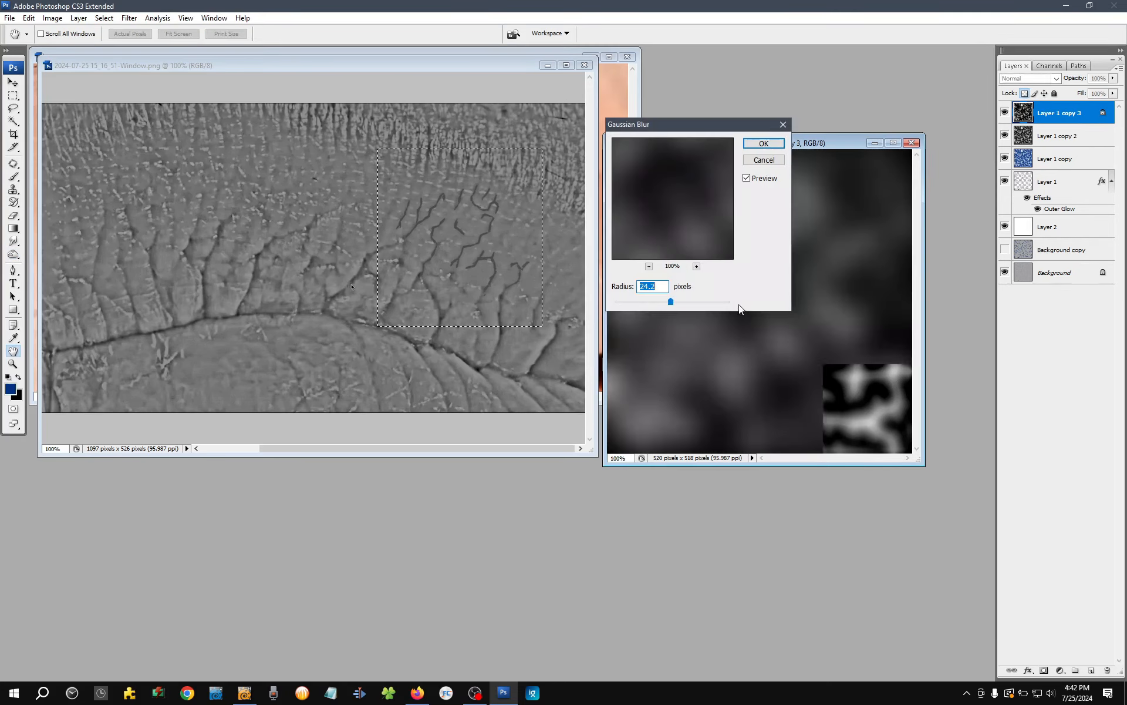
click(651, 301)
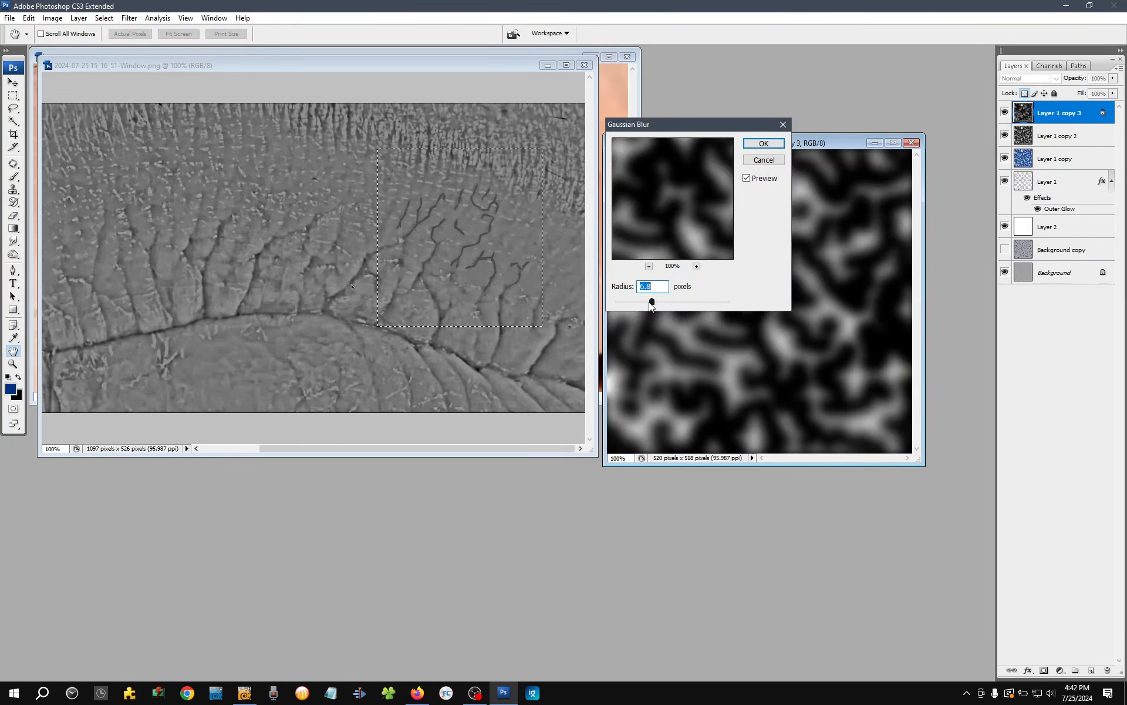
drag(654, 301, 659, 301)
key(Return)
key(o)
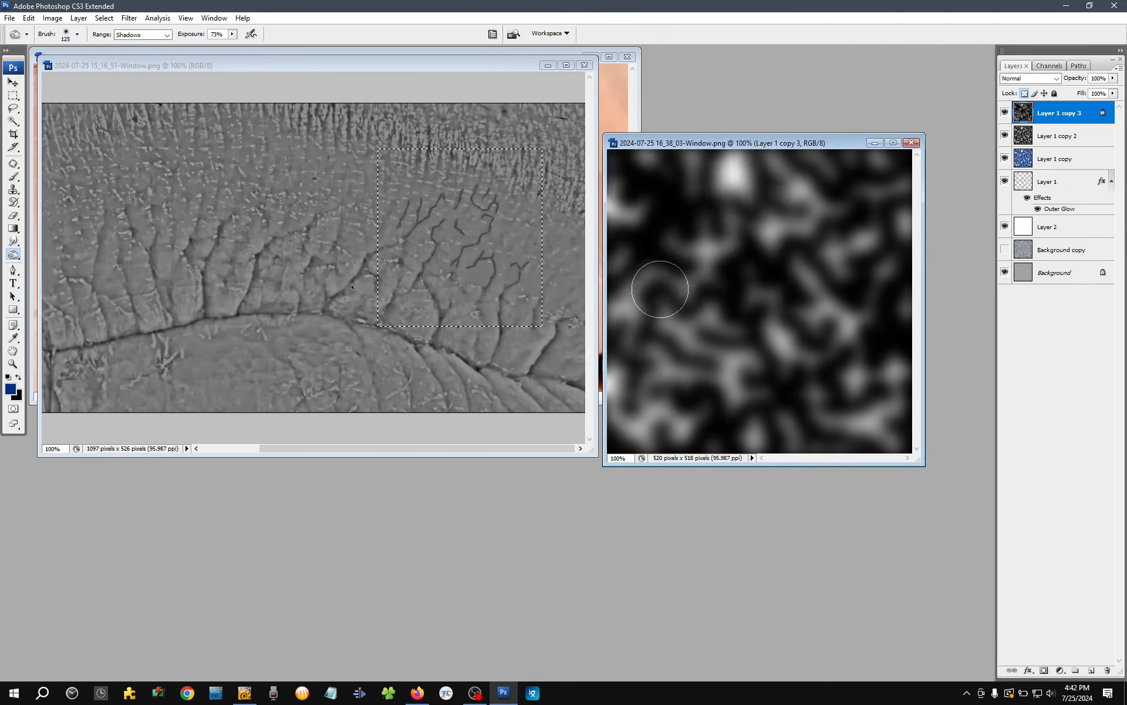
Brighten the blurred layer with Curves, using points at input 20, output 37 and input 70, output 110.
key(m)
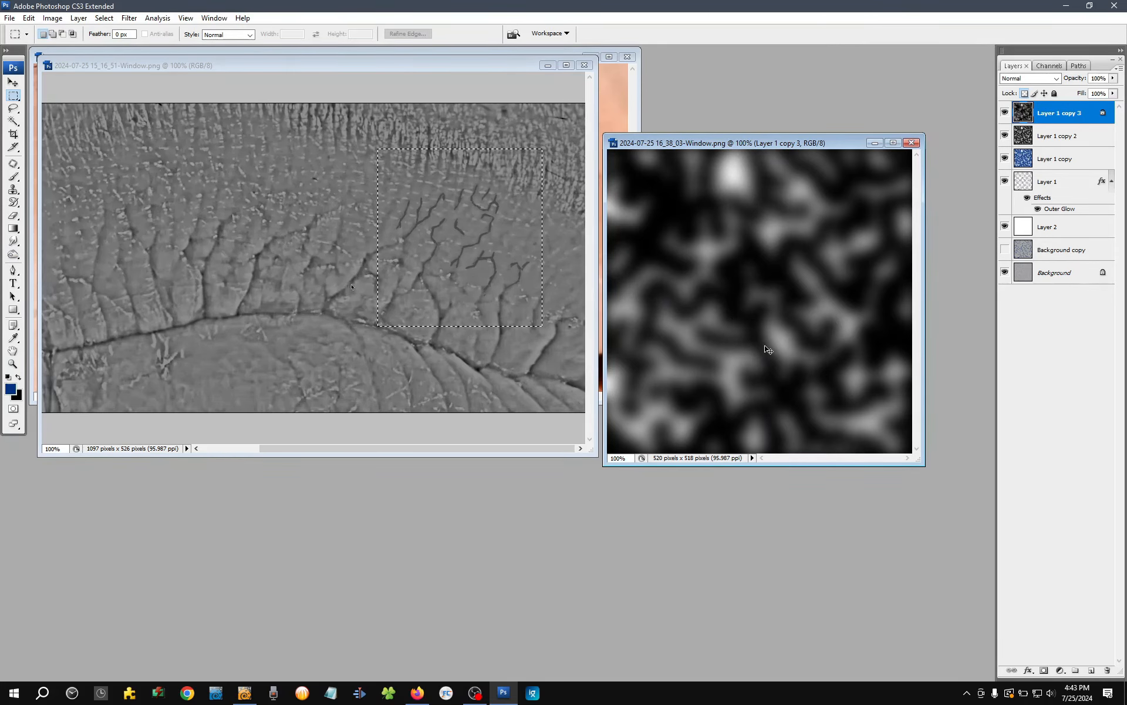
key(ctrl+m)
drag(787, 99, 178, 132)
drag(257, 288, 238, 271)
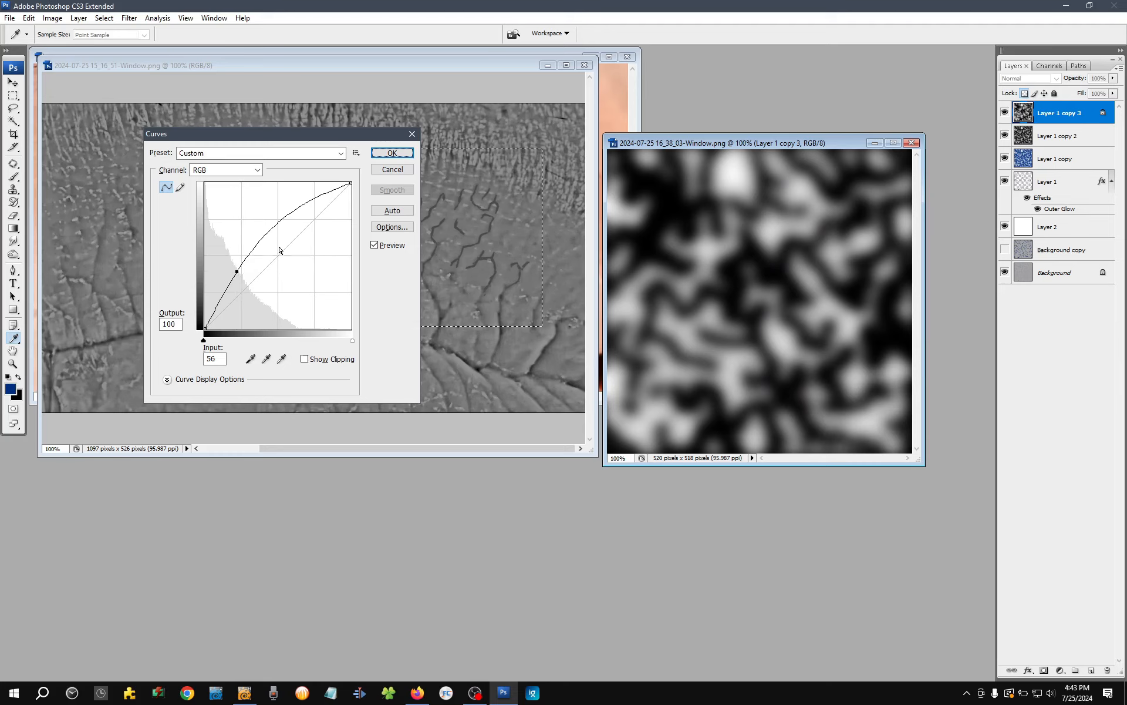
drag(268, 234, 250, 267)
drag(208, 323, 217, 307)
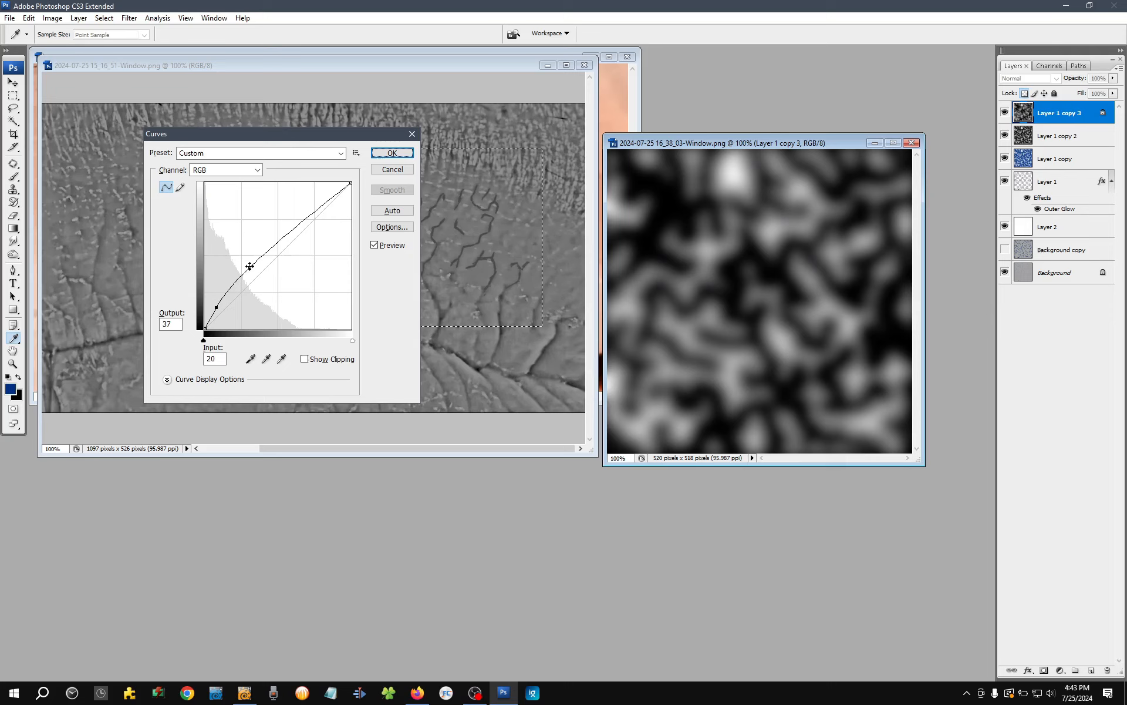
drag(250, 266, 245, 265)
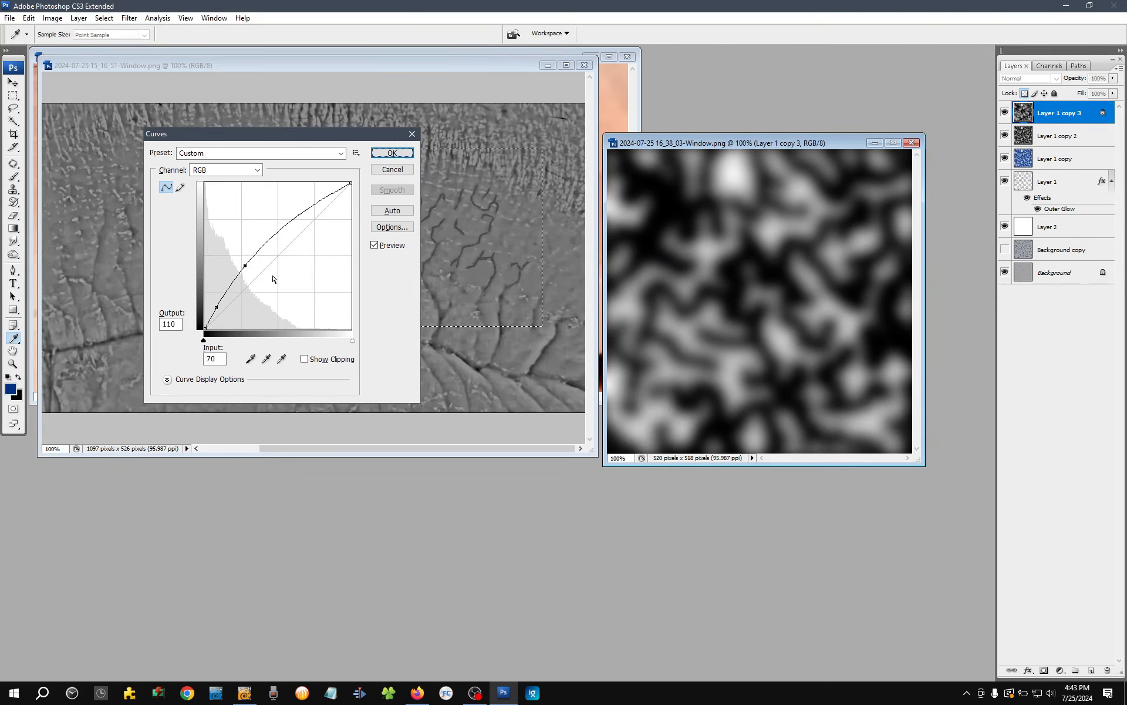
click(392, 153)
Duplicate the brightened layer and place the copy at the top of the layer stack.
key(m)
key(ctrl+j)
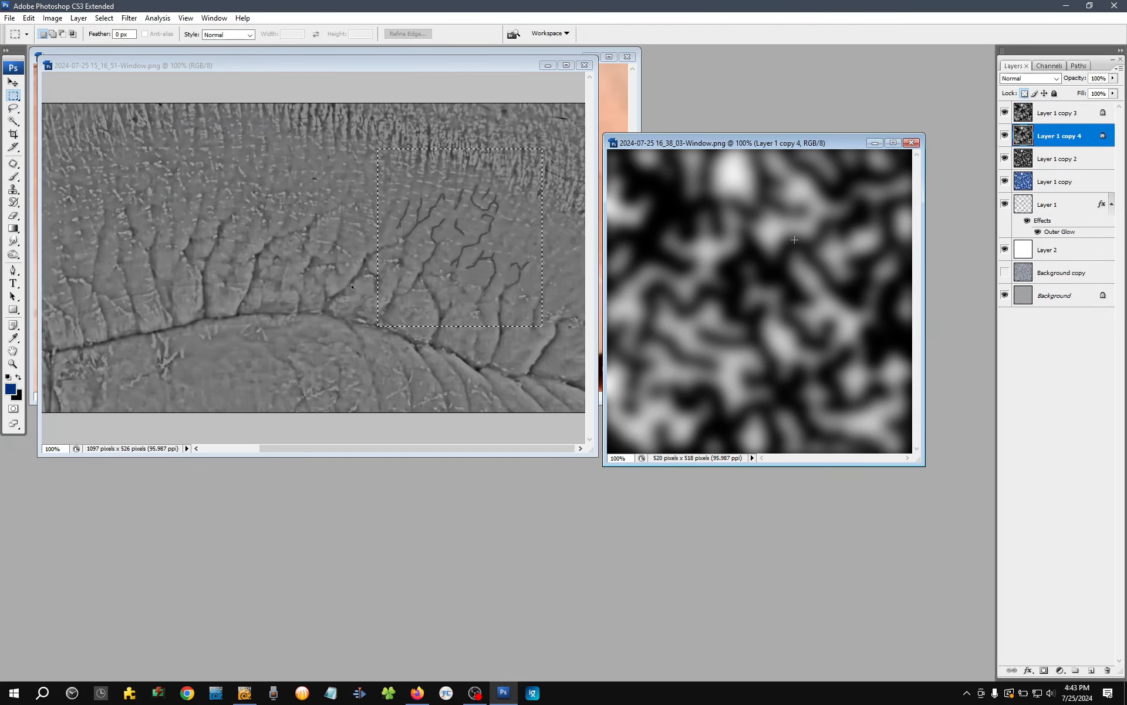
drag(1042, 115, 1027, 116)
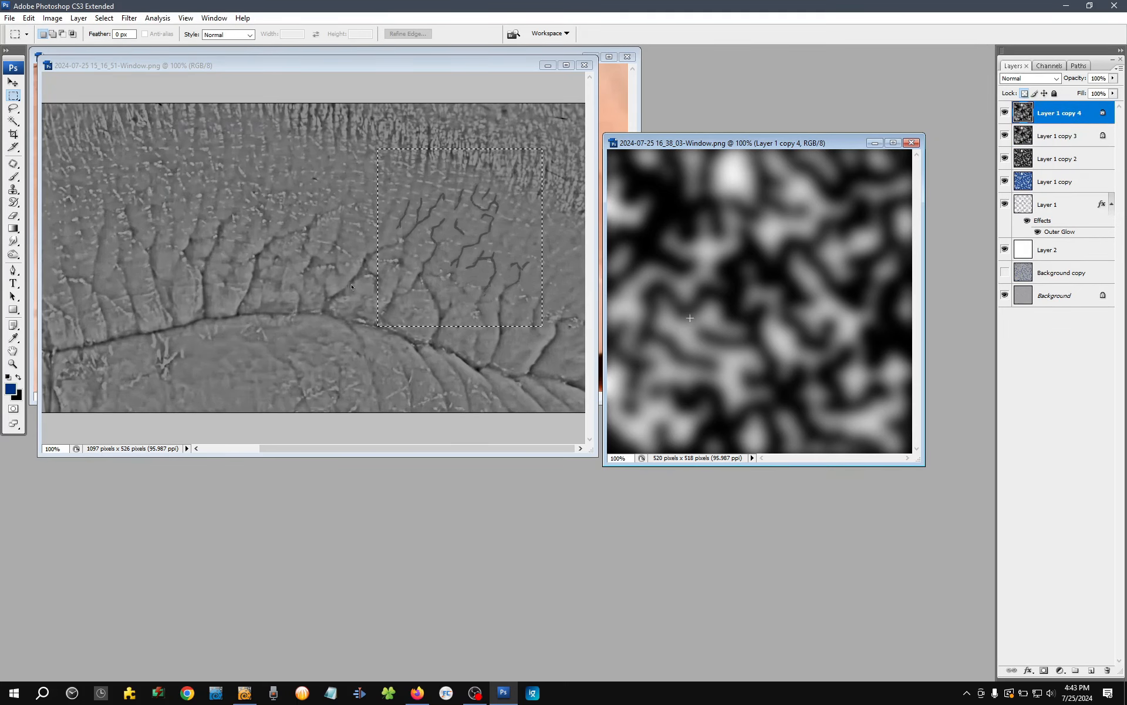
Set up the Smudge tool with Lighten mode, 62% strength and a 60-pixel brush.
key(r)
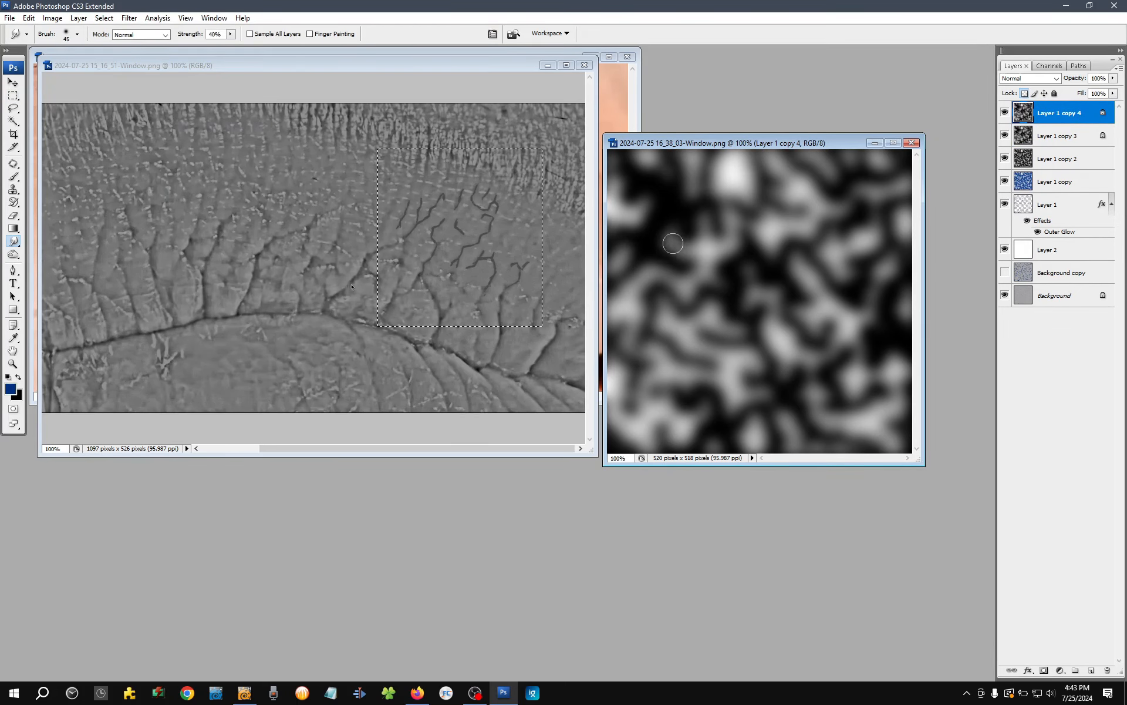
click(140, 34)
click(139, 77)
drag(233, 34, 251, 52)
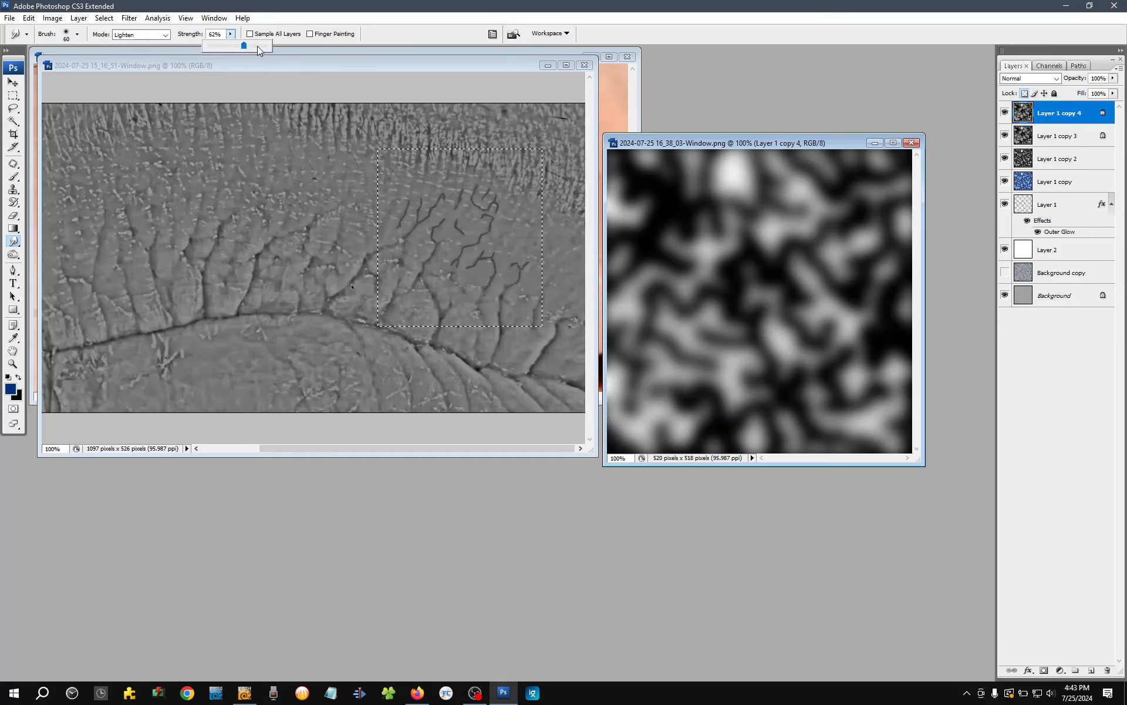
drag(702, 146, 700, 149)
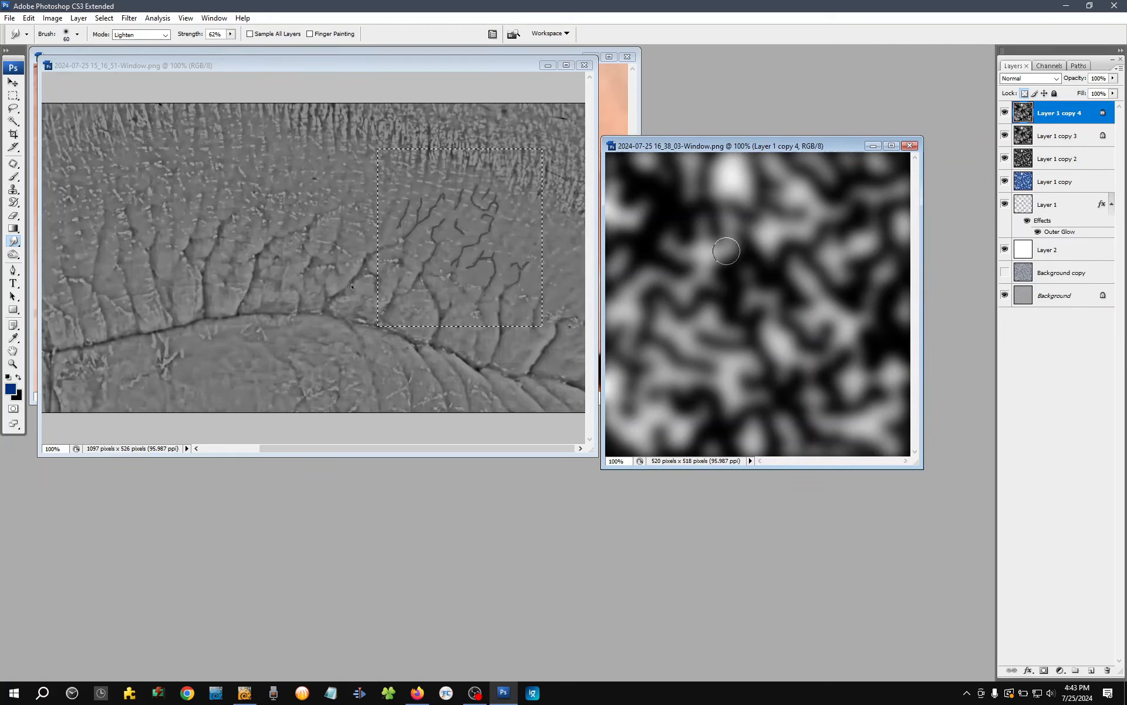
Smudge the light areas into the dark lines across the top layer, undoing unwanted strokes and reducing the brush to 45 pixels.
mouse_move(667, 239)
mouse_down()
mouse_move(662, 210)
mouse_move(674, 261)
mouse_move(675, 252)
mouse_move(657, 289)
mouse_move(677, 256)
mouse_move(672, 287)
mouse_move(690, 298)
mouse_up()
key(ctrl+z)
mouse_move(666, 228)
mouse_down()
mouse_move(662, 289)
mouse_move(656, 226)
mouse_move(705, 265)
mouse_move(675, 257)
mouse_move(686, 246)
mouse_move(669, 232)
mouse_move(672, 214)
mouse_move(684, 226)
mouse_move(687, 199)
mouse_move(678, 241)
mouse_move(725, 223)
mouse_move(712, 268)
mouse_move(672, 282)
mouse_move(662, 264)
mouse_move(683, 252)
mouse_move(639, 210)
mouse_move(665, 205)
mouse_move(655, 273)
mouse_move(659, 242)
mouse_up()
key(ctrl+z)
key([)
key([)
key([)
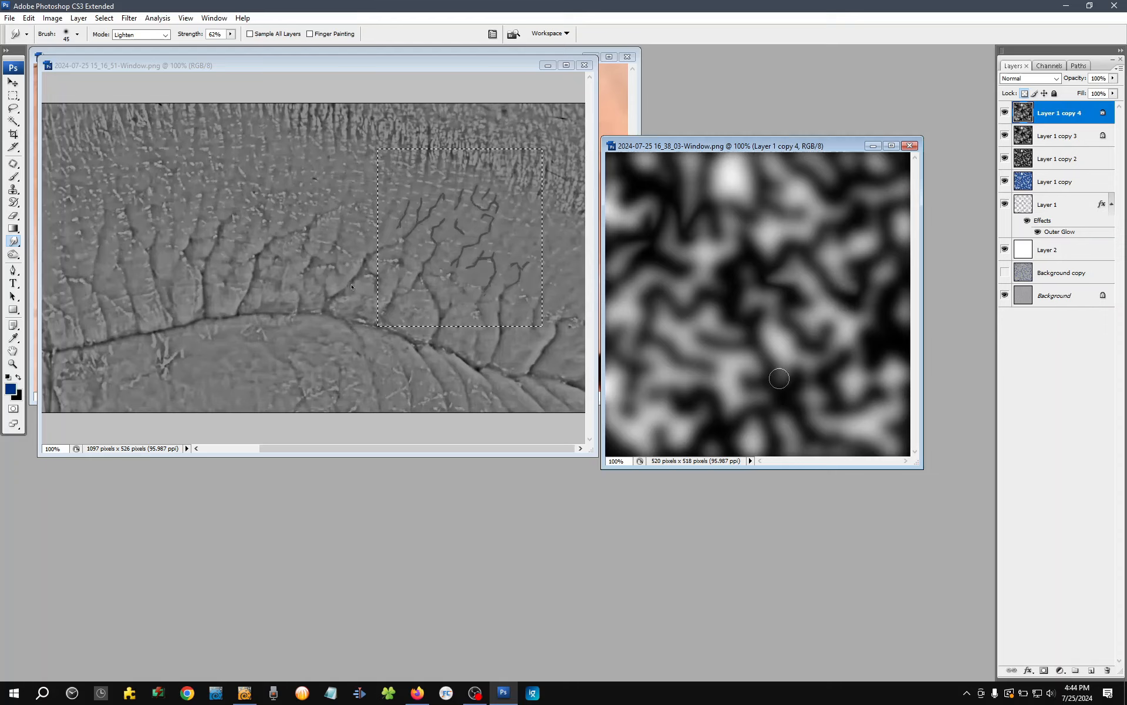
drag(718, 310, 735, 297)
key(bracketright)
key(bracketright)
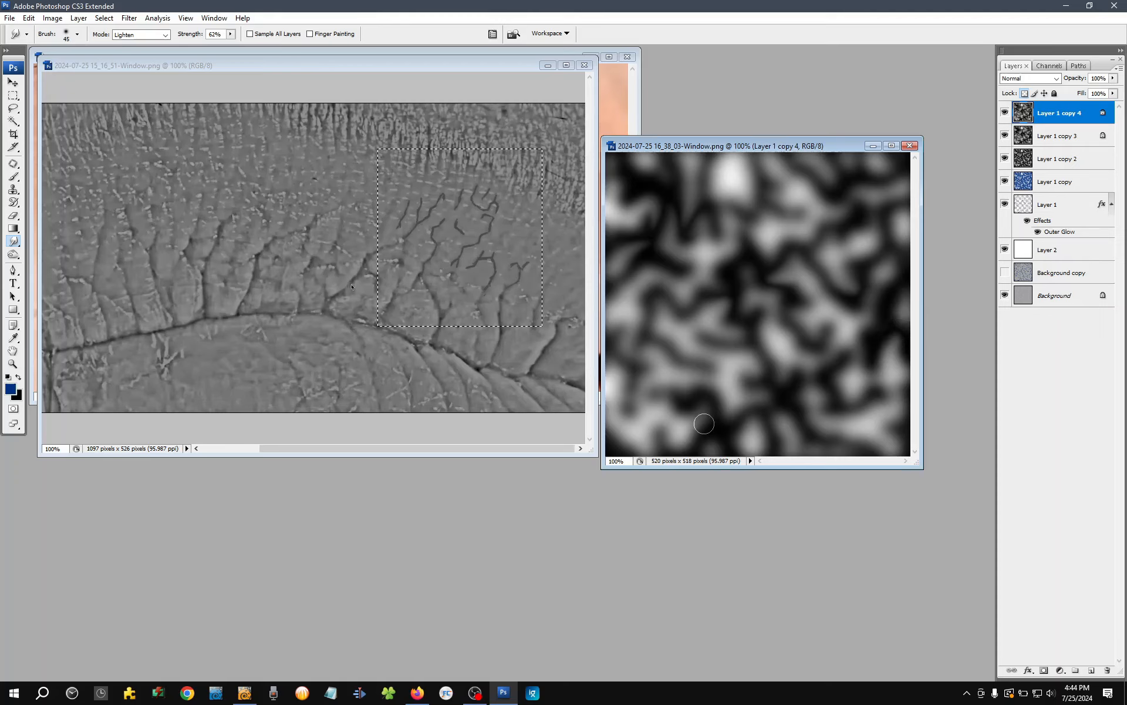
key(bracketleft)
key(bracketleft)
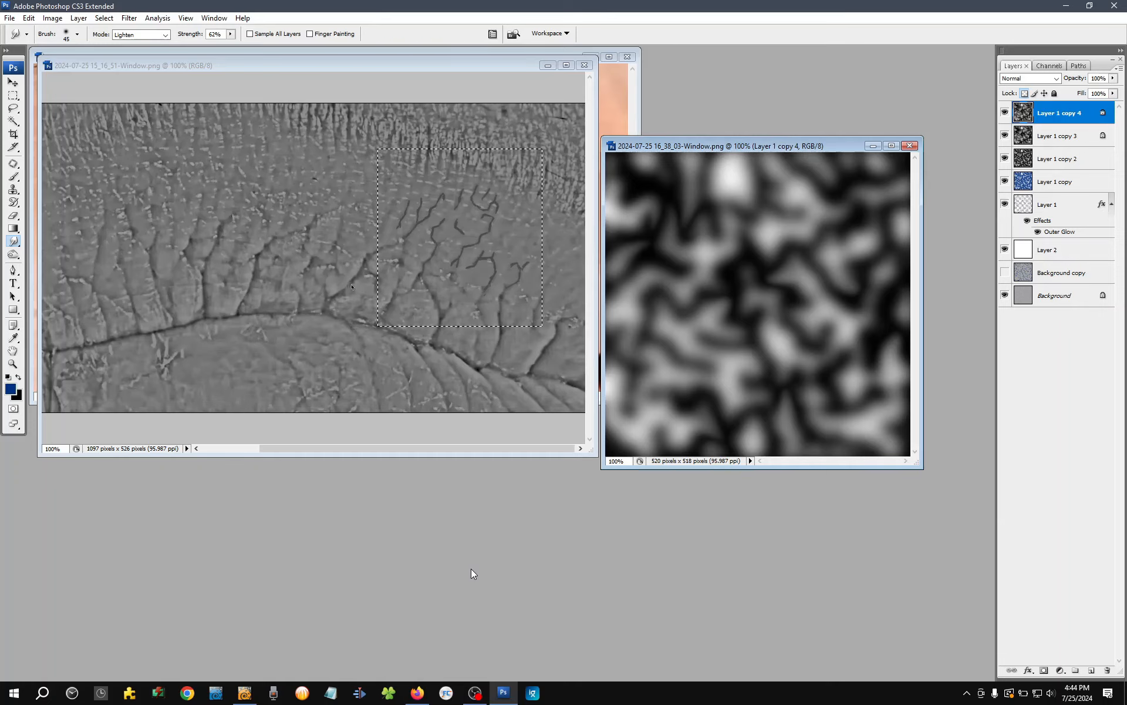
Switch to LightWave Modeler and undo the last modelling change.
click(244, 693)
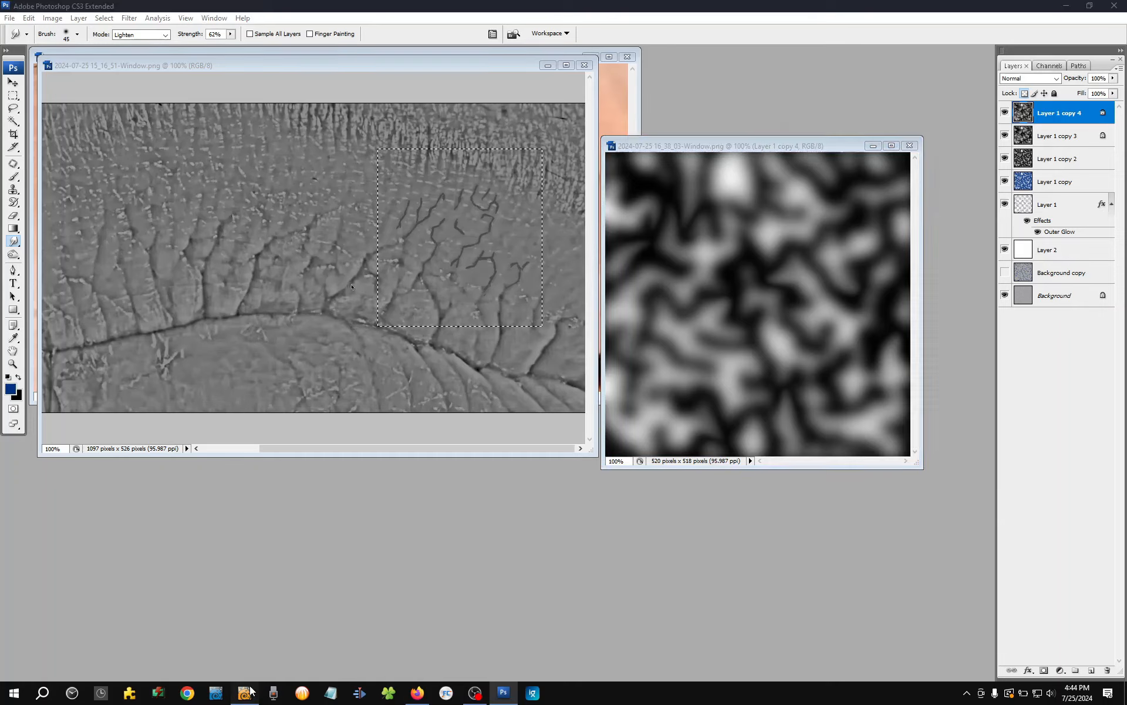
key(ctrl+z)
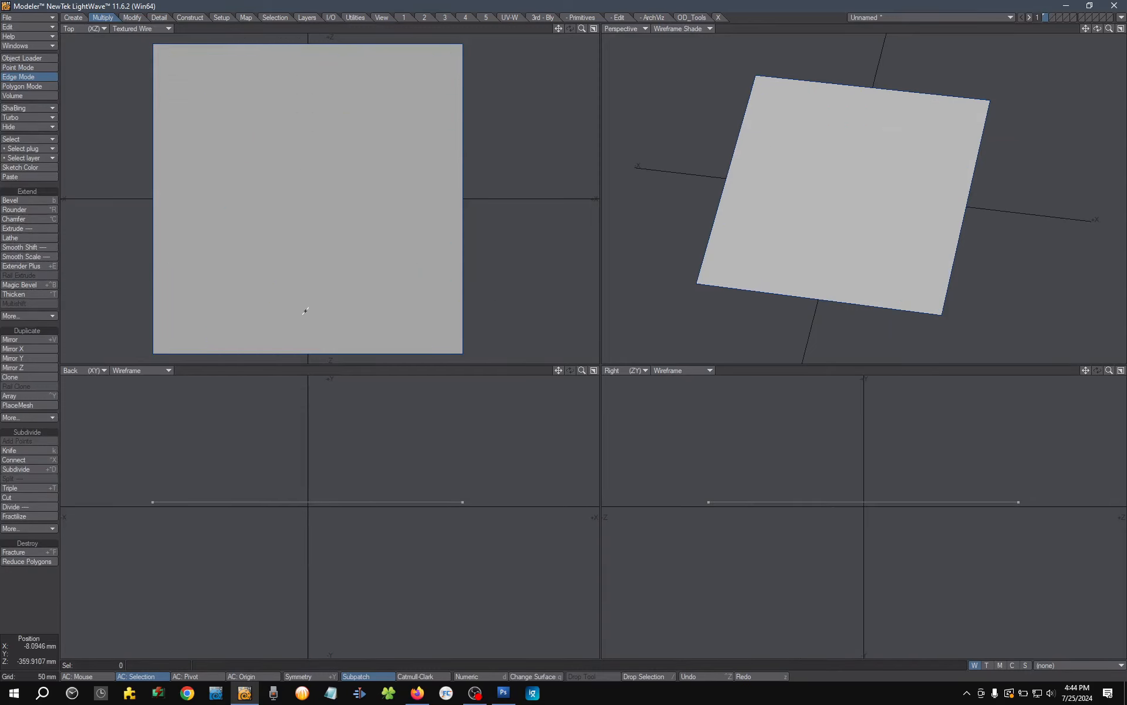
Select the square plane's polygon and apply Random Pricks with 500 points.
key(ctrl+j)
click(866, 222)
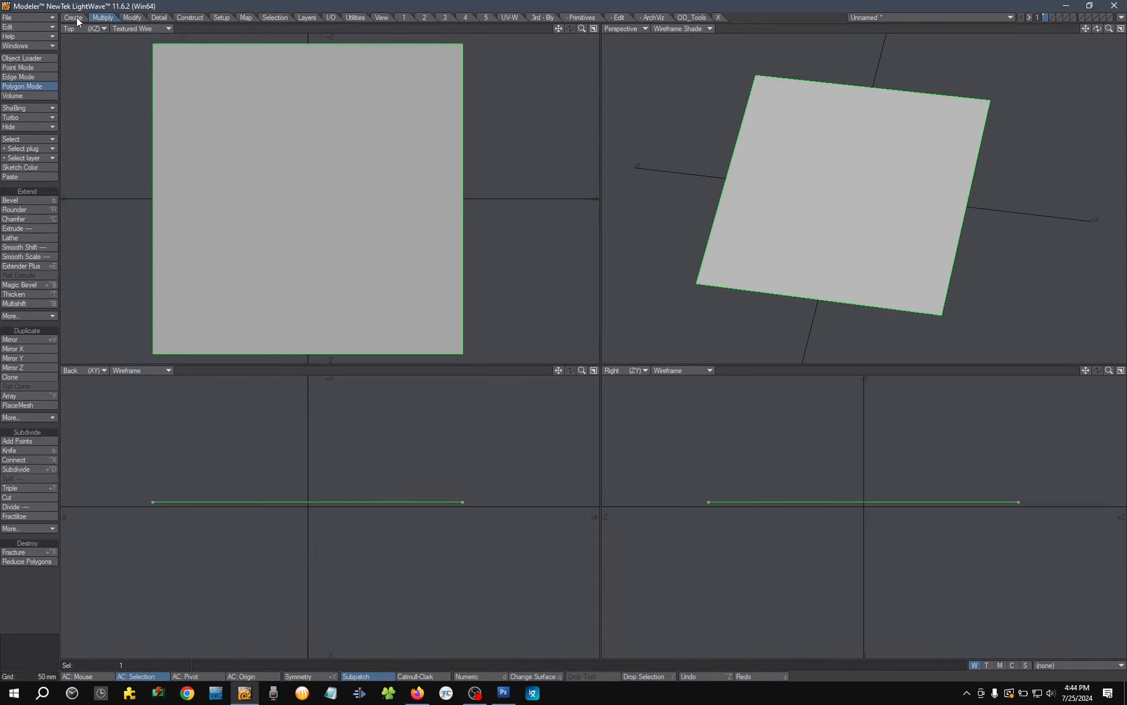
click(40, 529)
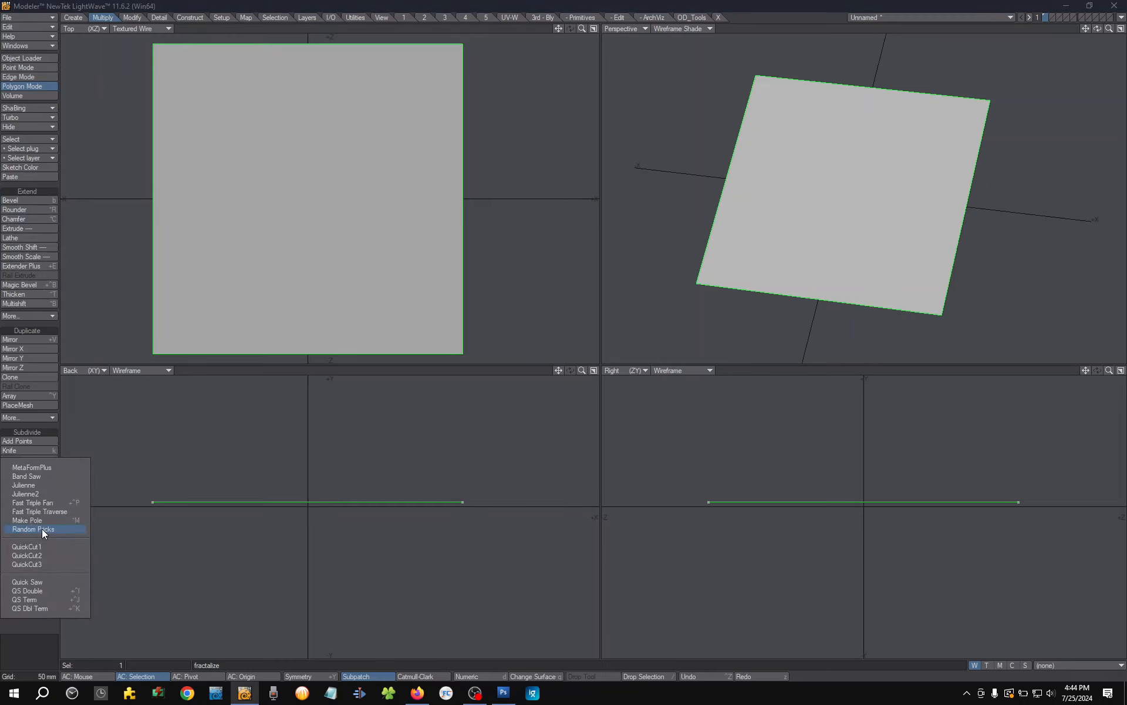
click(42, 529)
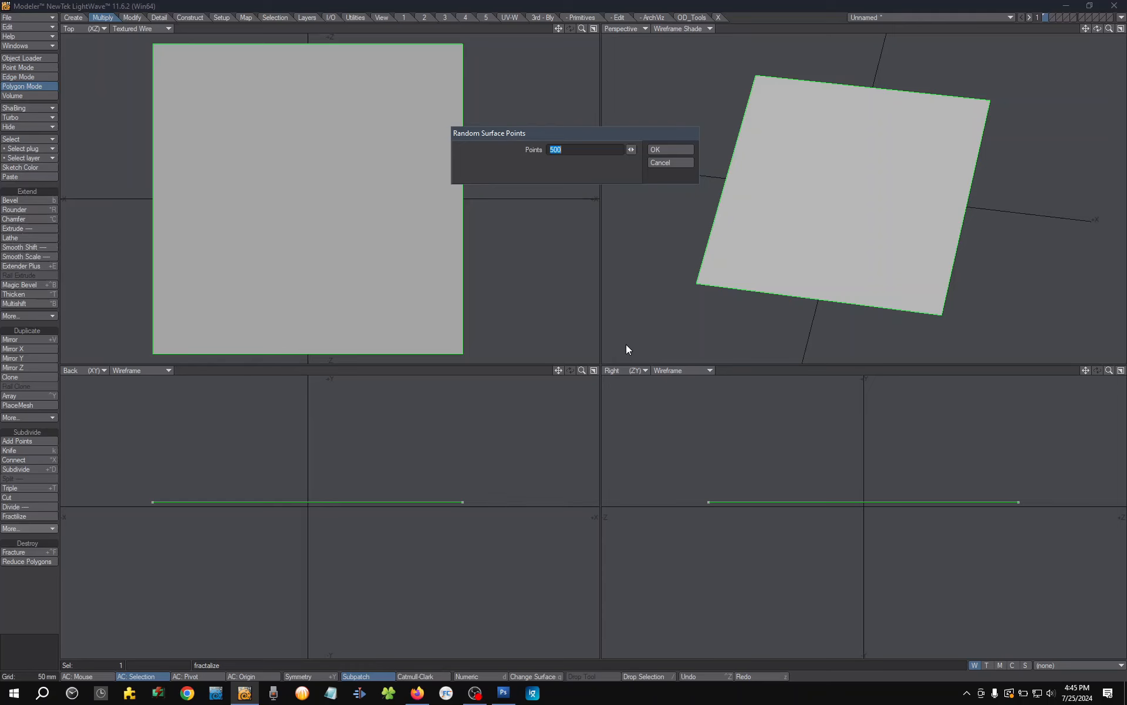
key(Return)
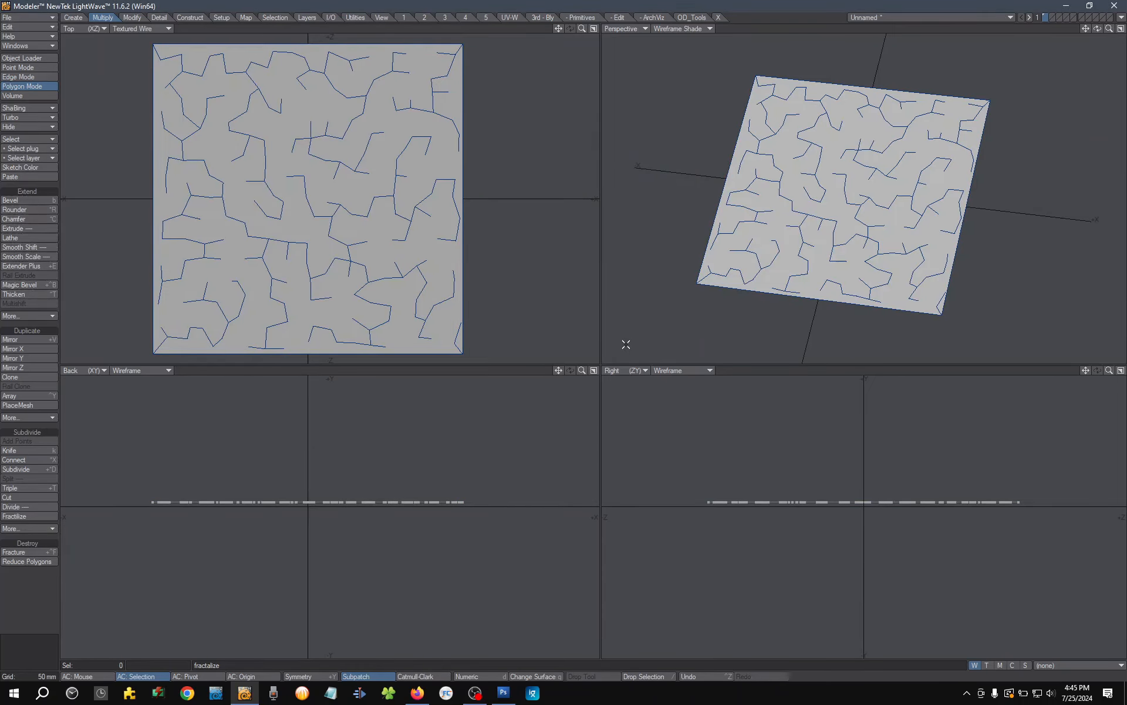
Inspect the branching edge pattern in perspective and undo the 500-point Random Pricks subdivision.
click(820, 248)
drag(867, 246, 836, 228)
key(ctrl+z)
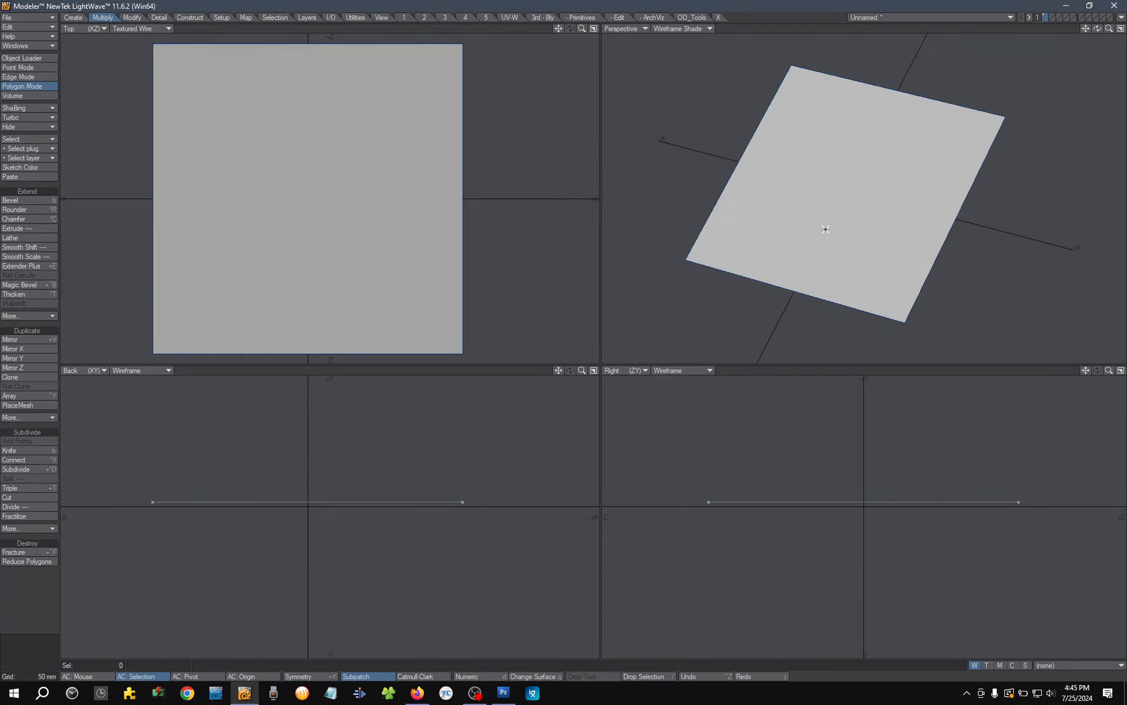
click(34, 528)
click(36, 532)
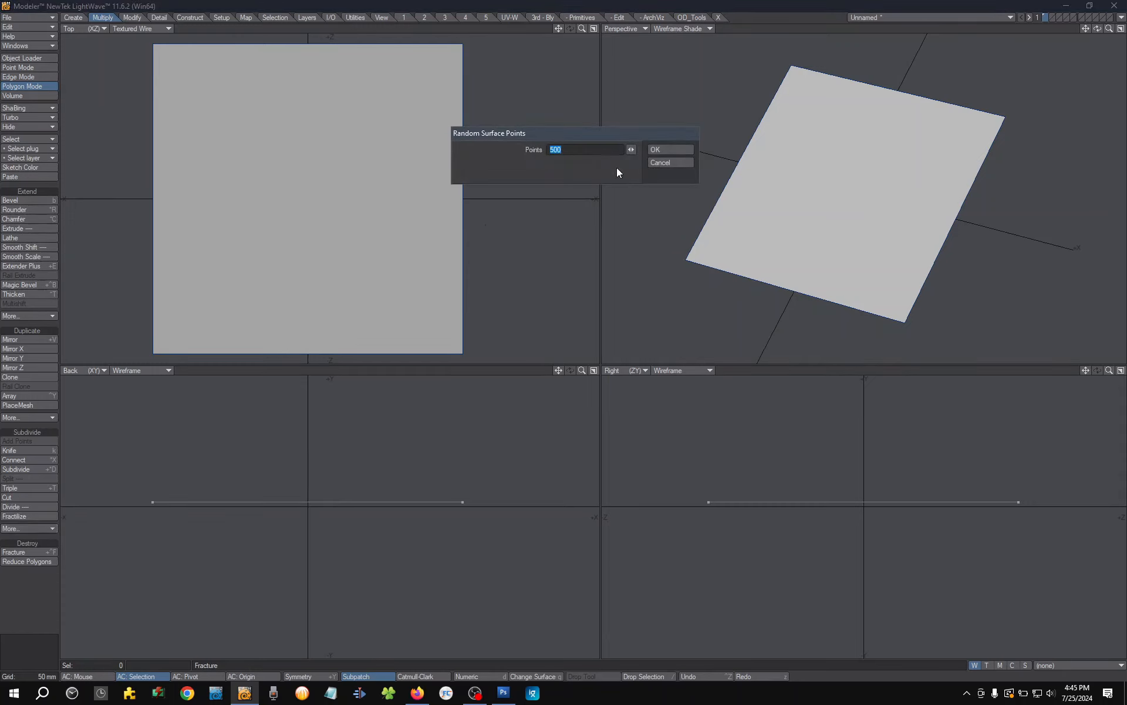
key(Escape)
Apply Random Pricks with 800 points to the square plane for a denser branching pattern.
click(30, 530)
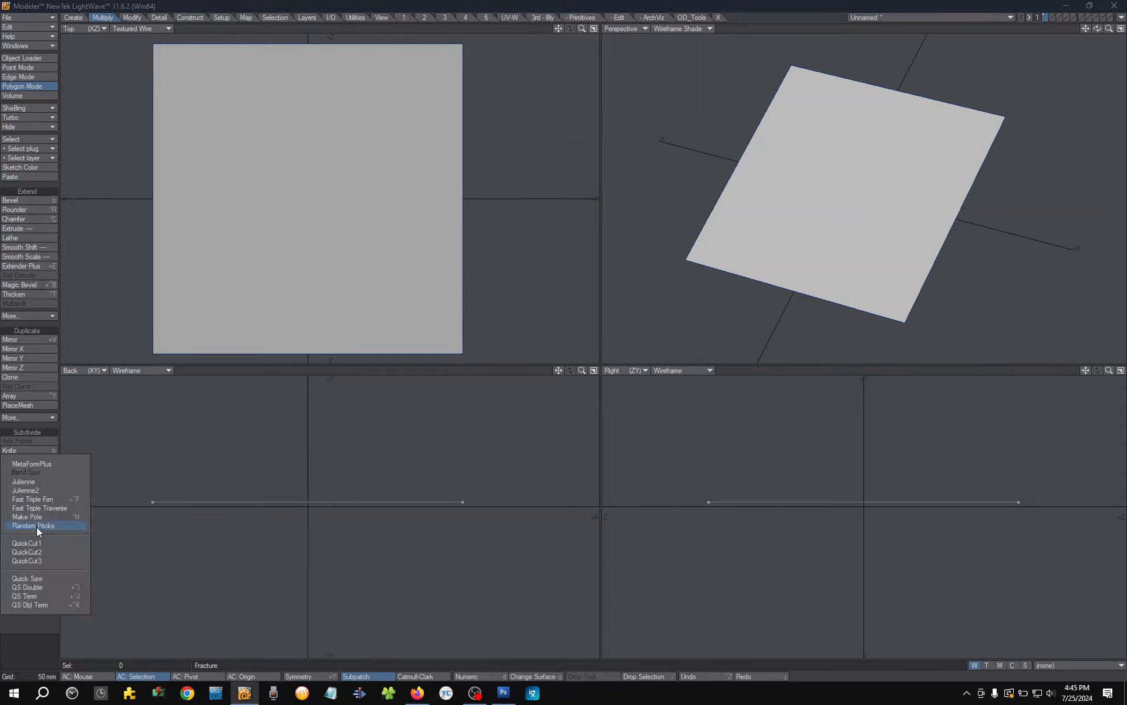
click(68, 527)
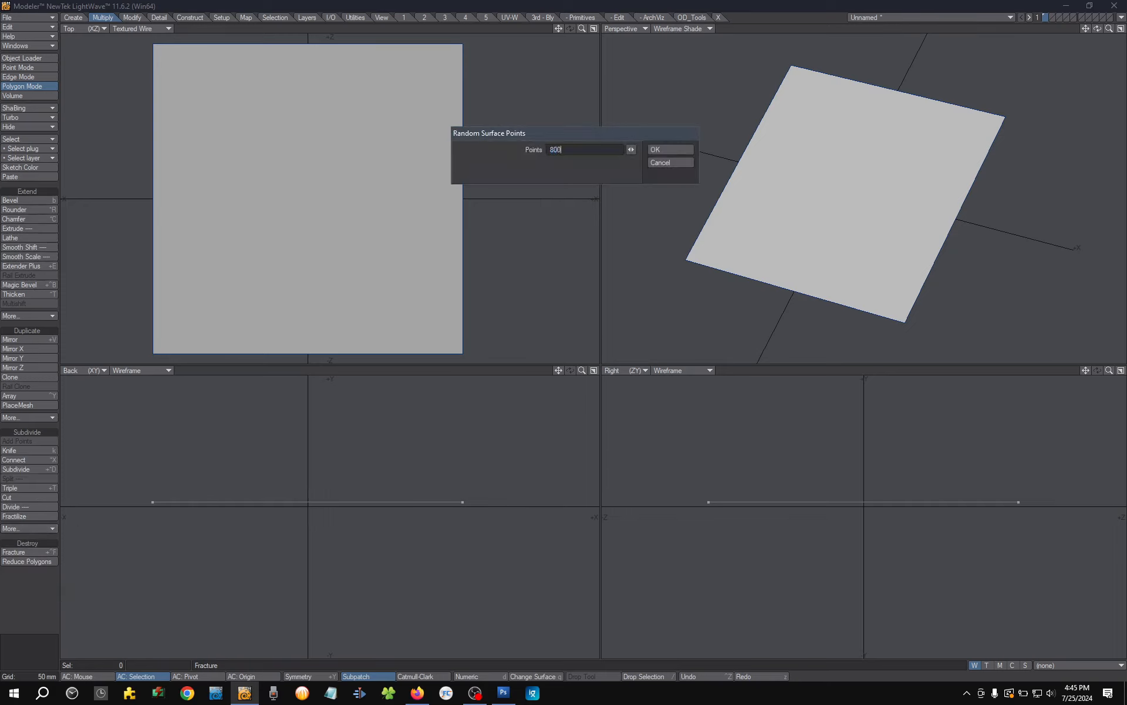
text(800)
key(Return)
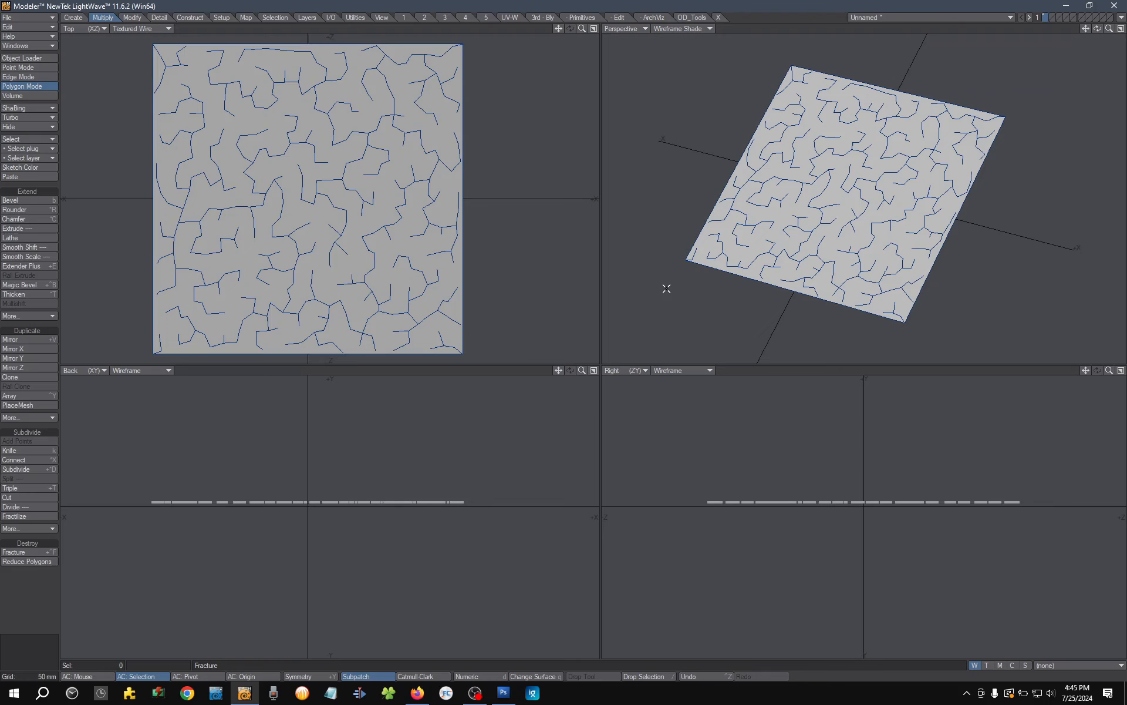
drag(847, 251, 822, 333)
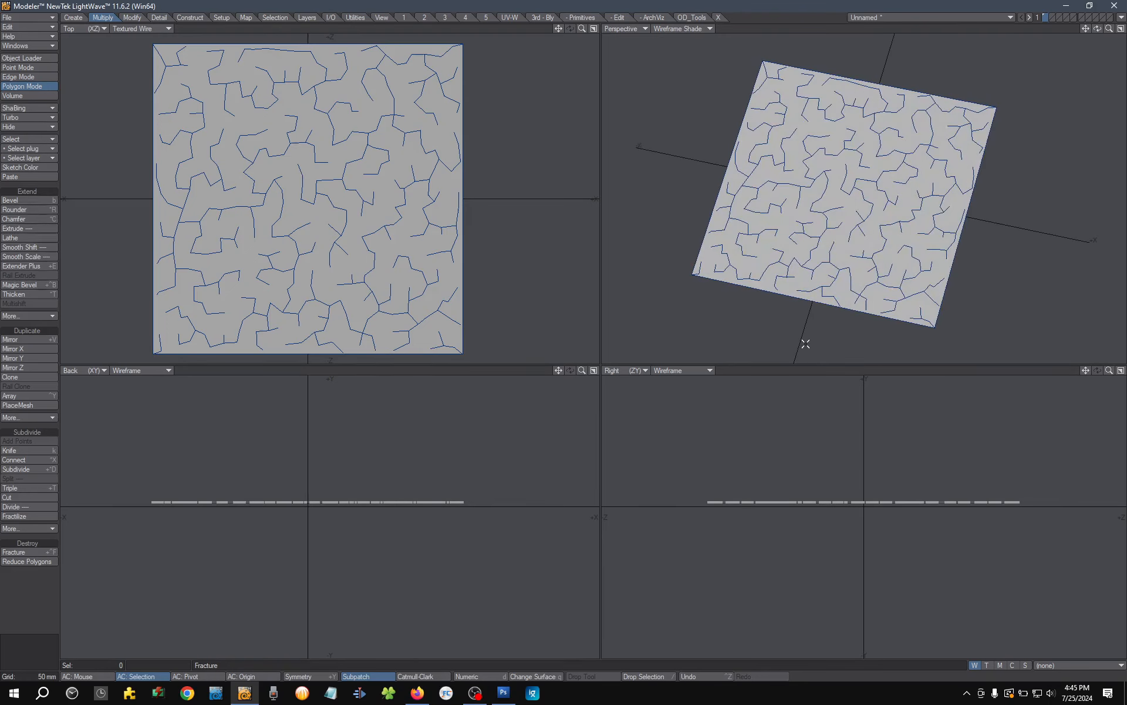
Switch to Photoshop with the smudged crease texture document.
click(503, 692)
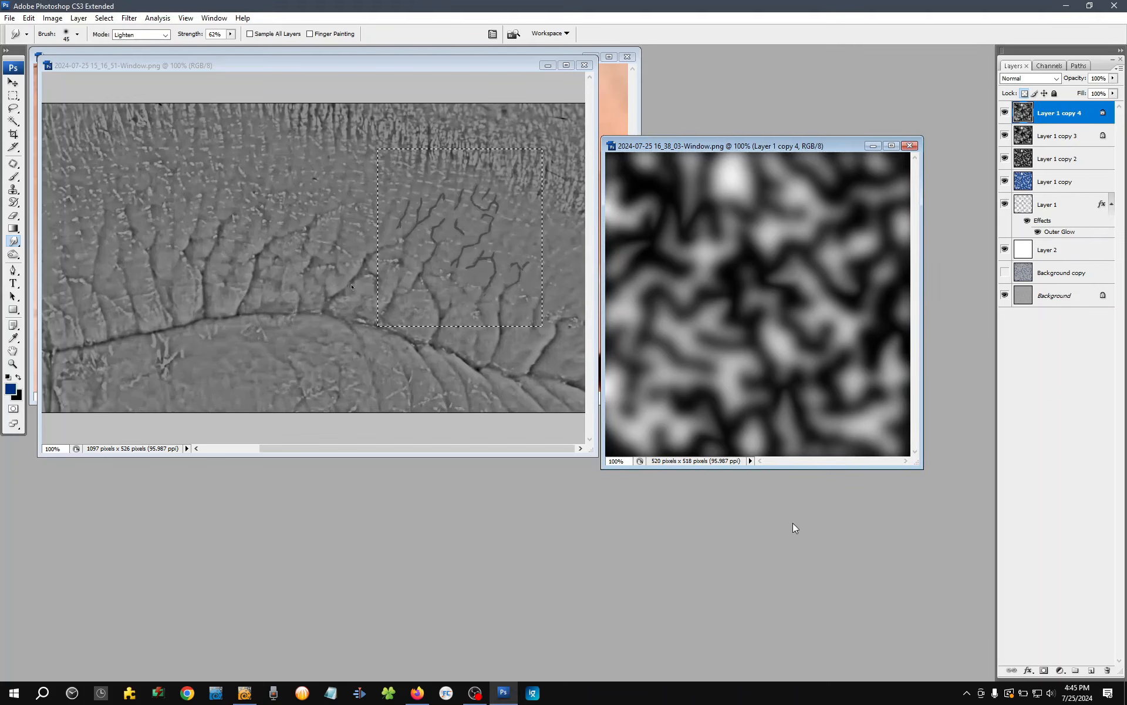